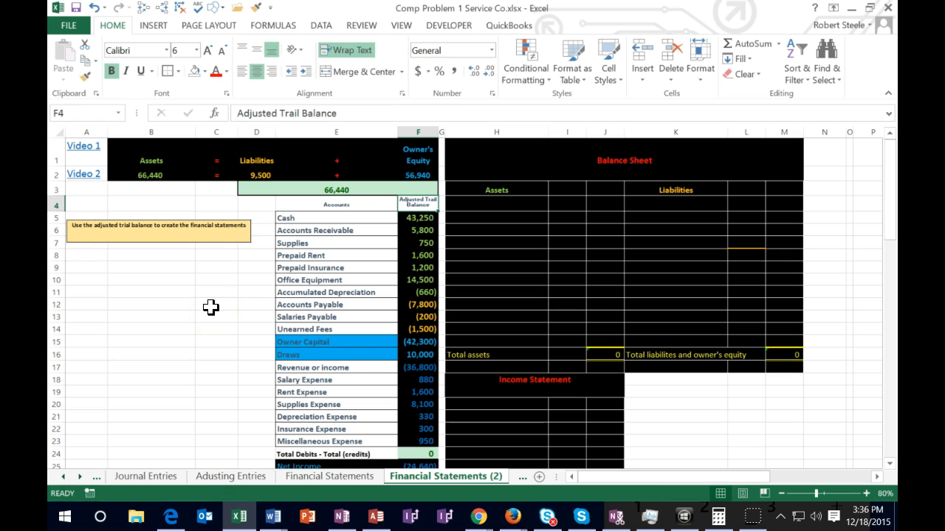
Review the general ledger and the Trial Balance column on the Journal Entries sheet.
{"action": "left_click", "coordinate": [163, 478]}
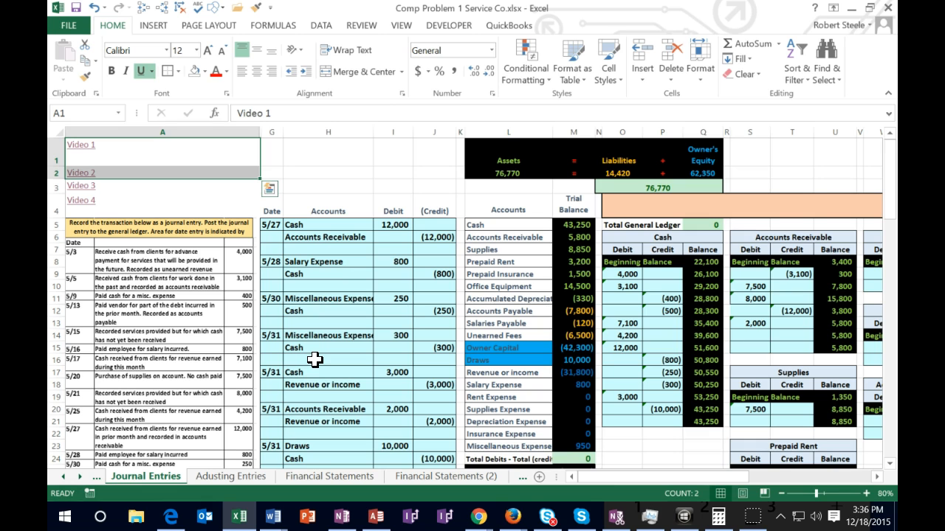
{"action": "left_click", "coordinate": [748, 206]}
{"action": "key", "text": "Right"}
{"action": "key", "text": "Right"}
{"action": "key", "text": "Right"}
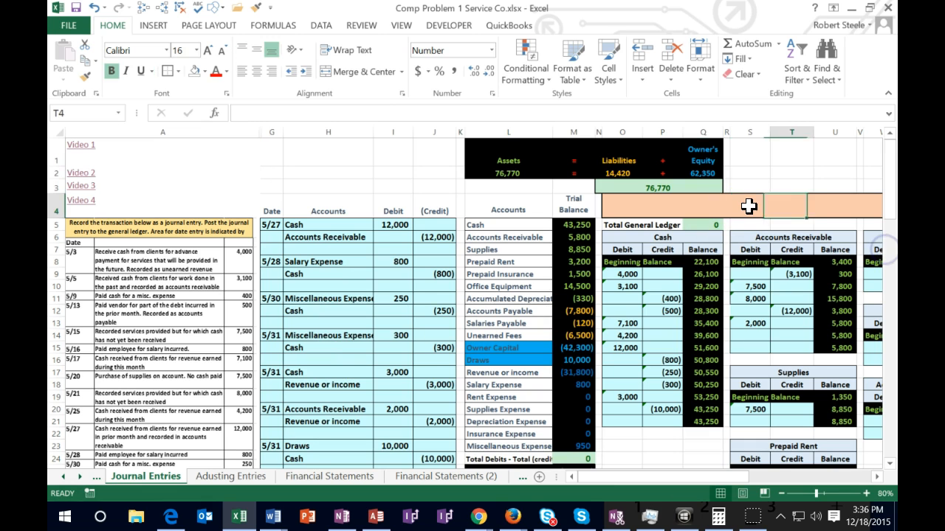
{"action": "key", "text": "Right"}
{"action": "key", "text": "Right"}
{"action": "key", "text": "Right"}
{"action": "key", "text": "Right"}
{"action": "key", "text": "Right"}
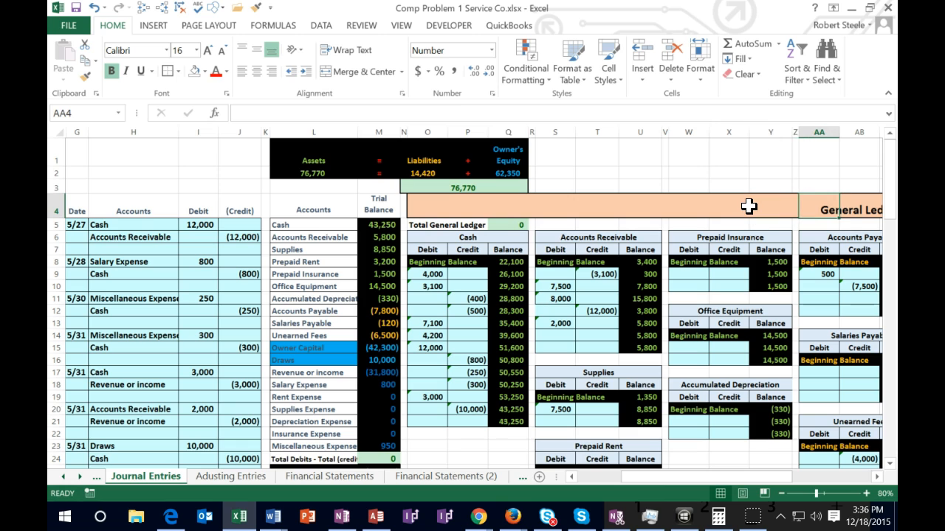
{"action": "left_click", "coordinate": [393, 207]}
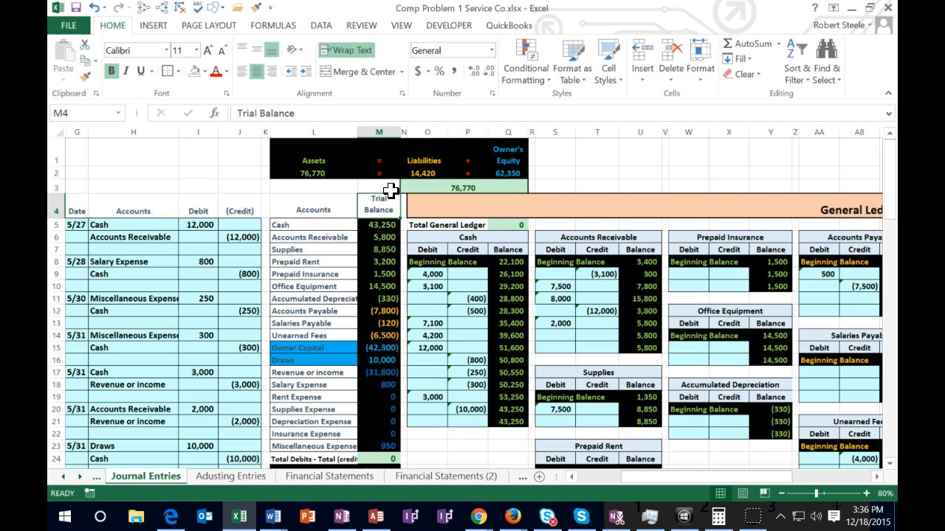
Review the unadjusted and adjusted trial balance columns on the Adusting Entries sheet.
{"action": "left_click", "coordinate": [251, 480]}
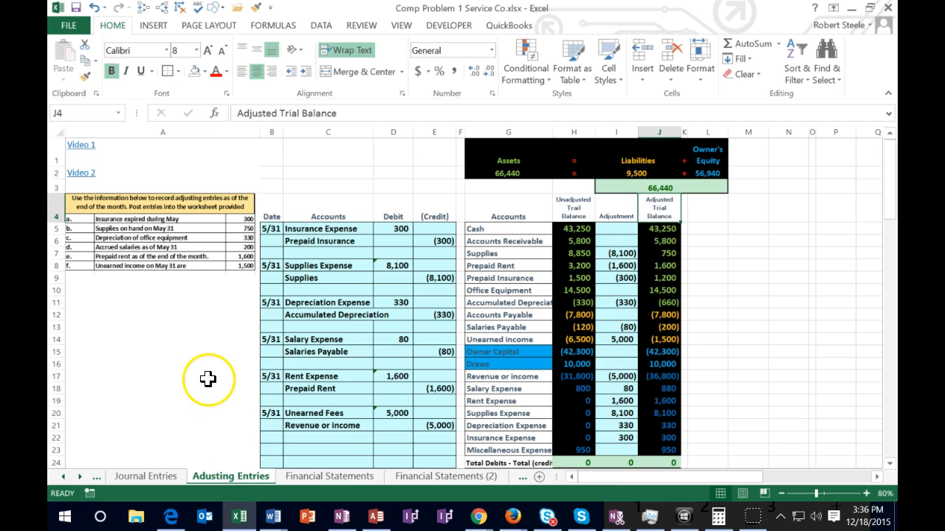
{"action": "left_click", "coordinate": [206, 353]}
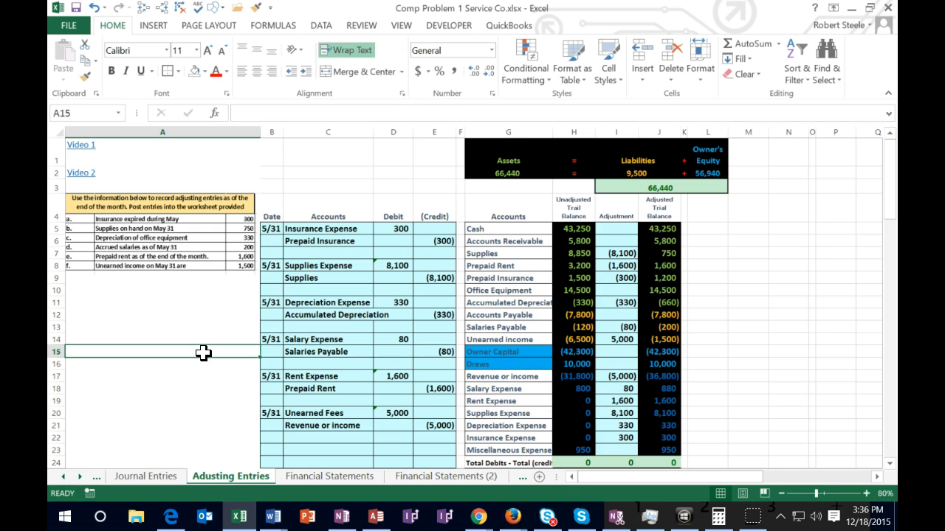
{"action": "left_click", "coordinate": [570, 208]}
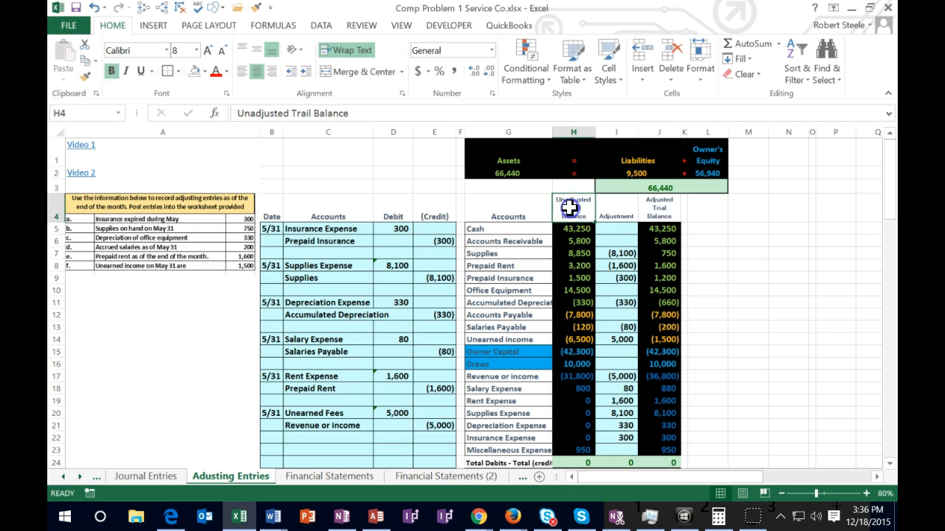
{"action": "left_click", "coordinate": [653, 206]}
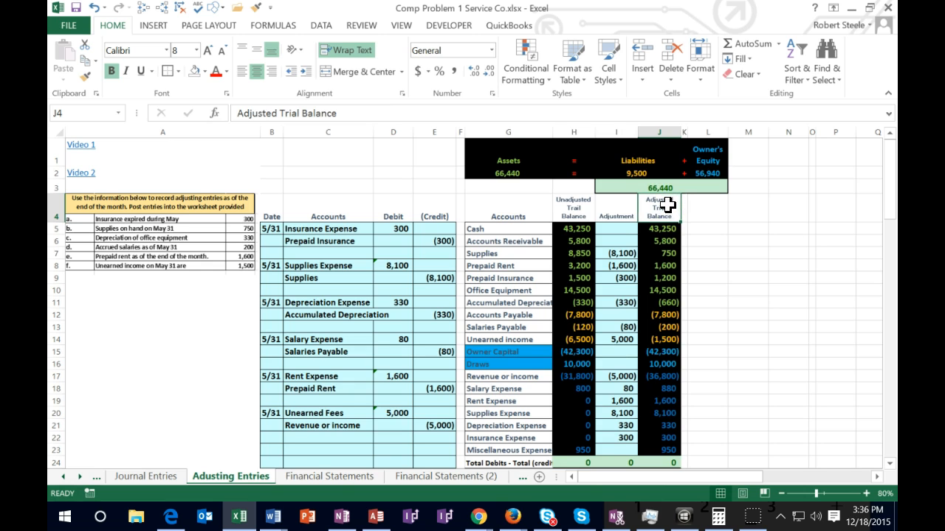
Examine the adjusted trial balance amounts from Cash to Miscellaneous Expense on the Financial Statements (2) sheet.
{"action": "left_click", "coordinate": [337, 480]}
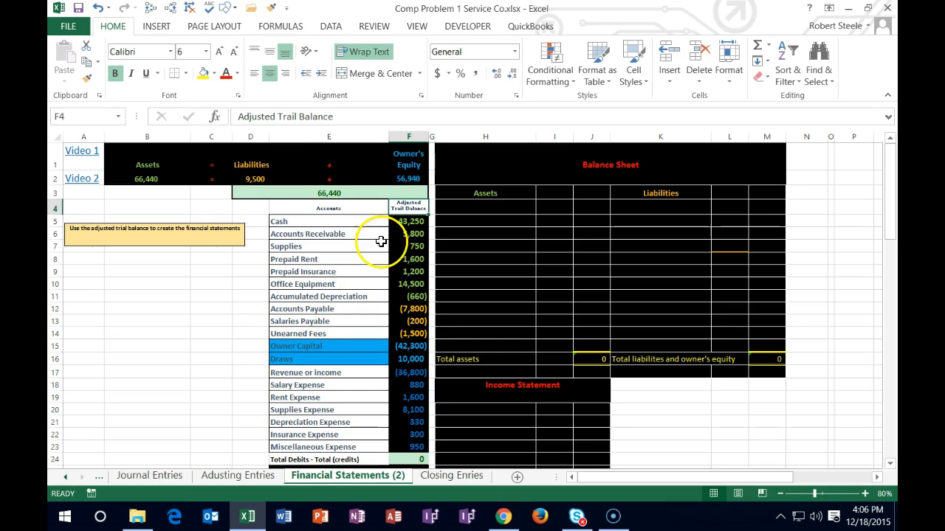
{"action": "left_click_drag", "start_coordinate": [410, 221], "coordinate": [410, 235]}
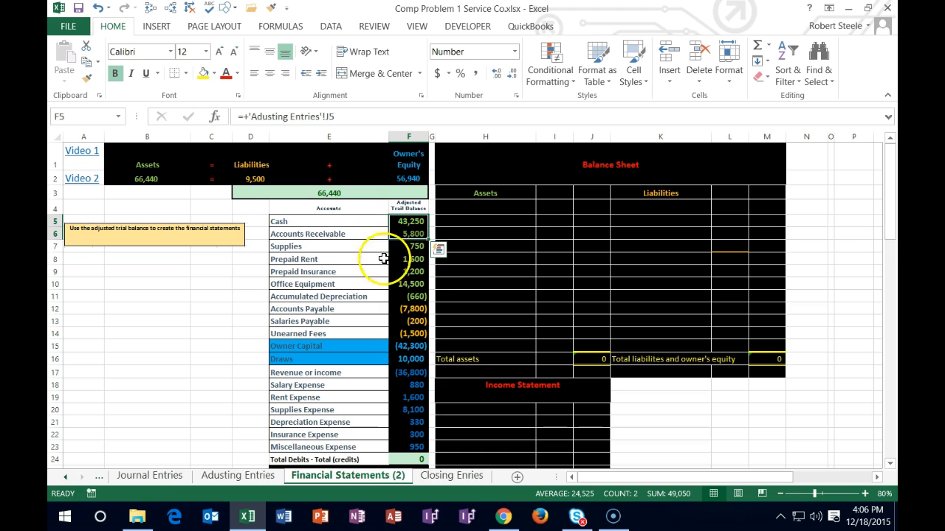
{"action": "left_click", "coordinate": [407, 208]}
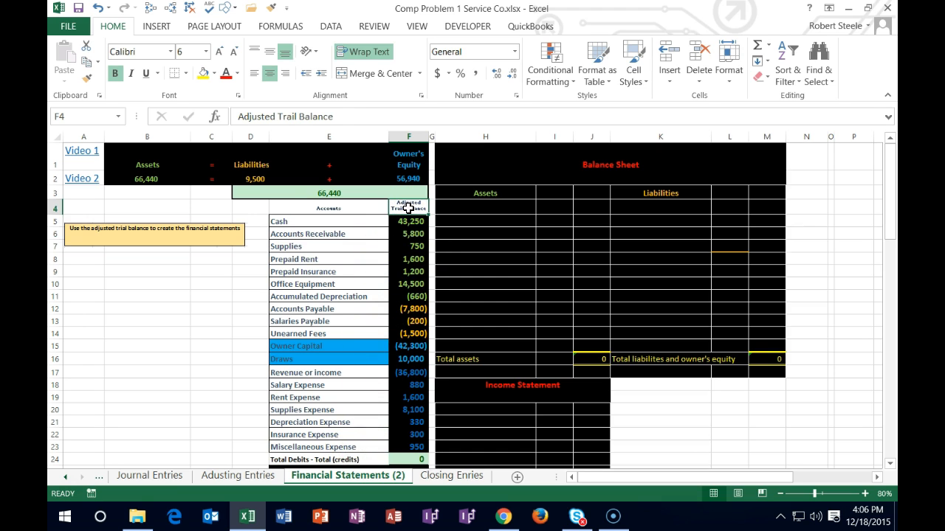
{"action": "left_click", "coordinate": [410, 222]}
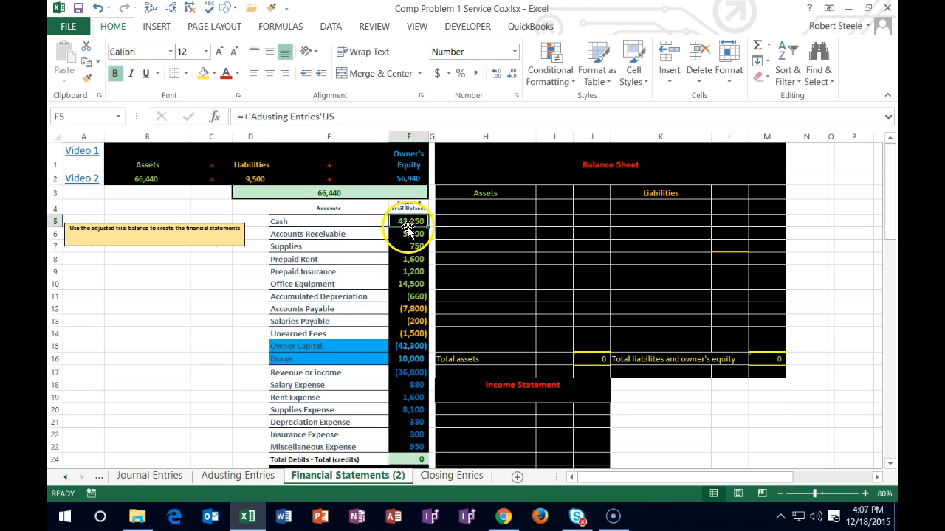
{"action": "left_click_drag", "start_coordinate": [407, 222], "coordinate": [412, 456]}
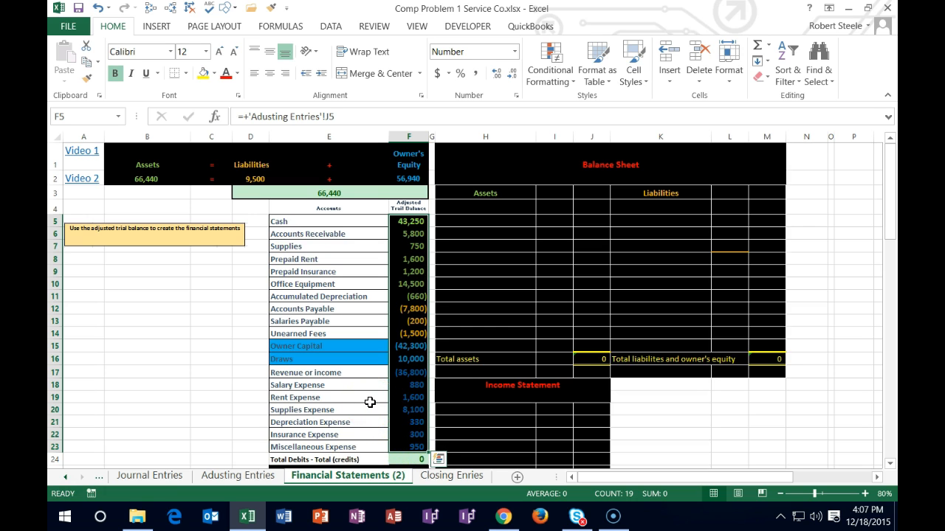
{"action": "left_click", "coordinate": [414, 248]}
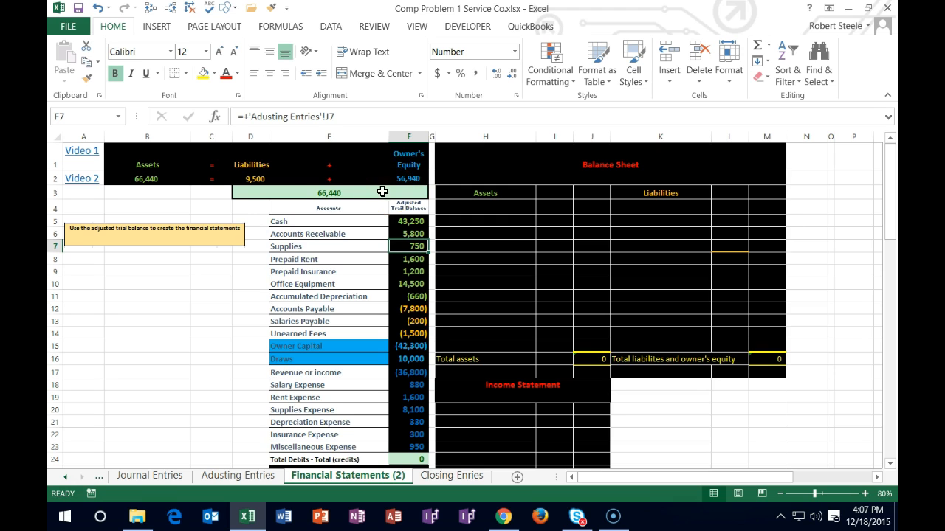
Inspect the formulas behind the Assets, Liabilities and Owner's Equity totals in the accounting equation above the trial balance.
{"action": "left_click", "coordinate": [171, 179]}
{"action": "left_click", "coordinate": [303, 191]}
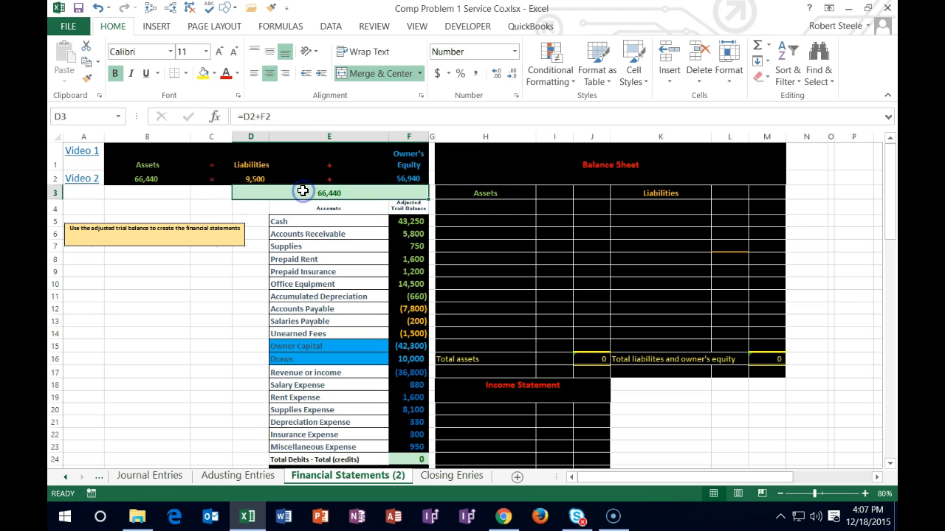
{"action": "double_click", "coordinate": [170, 181]}
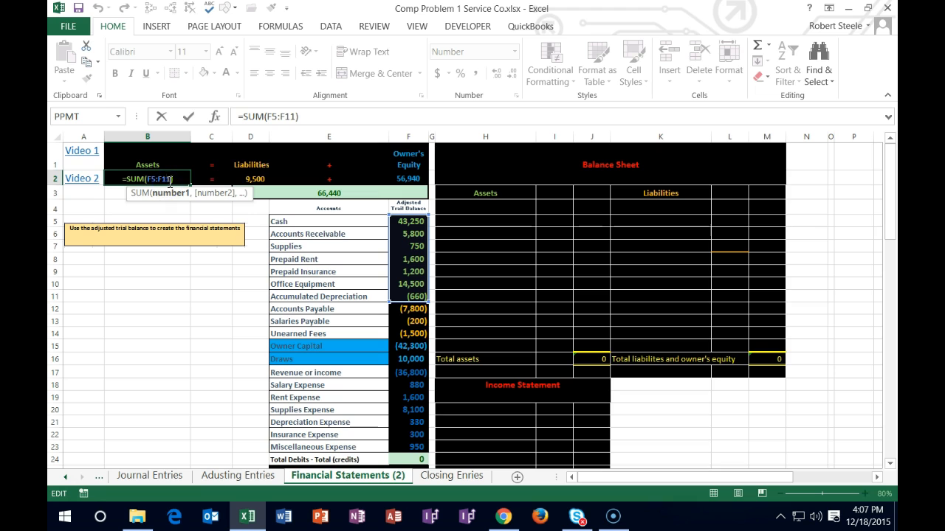
{"action": "double_click", "coordinate": [249, 178]}
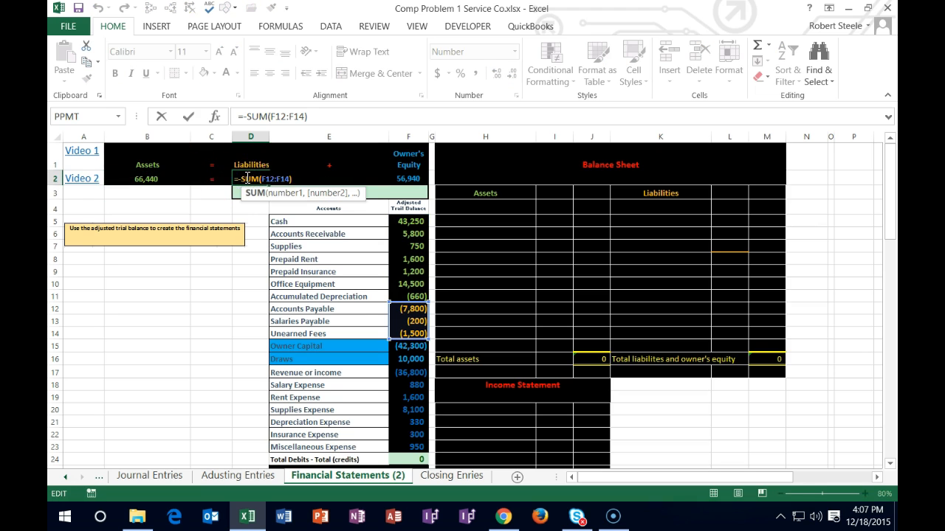
{"action": "key", "text": "Return"}
{"action": "double_click", "coordinate": [406, 180]}
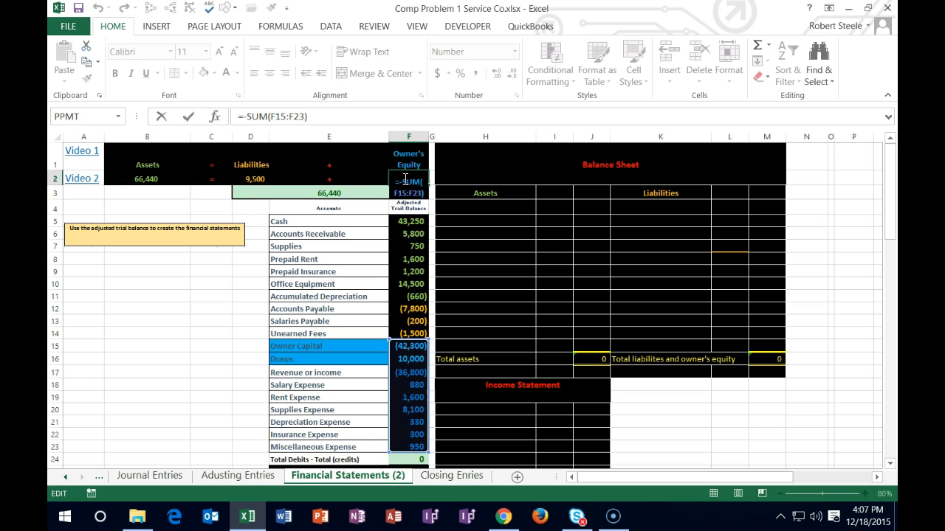
{"action": "key", "text": "Return"}
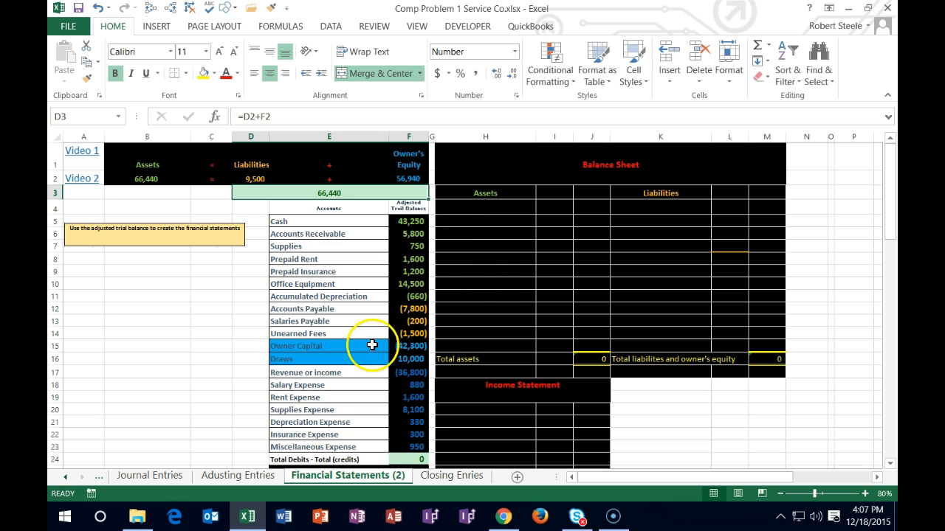
Check the balance sheet's total assets and total liabilities and owner's equity cells and their formulas.
{"action": "left_click", "coordinate": [593, 359]}
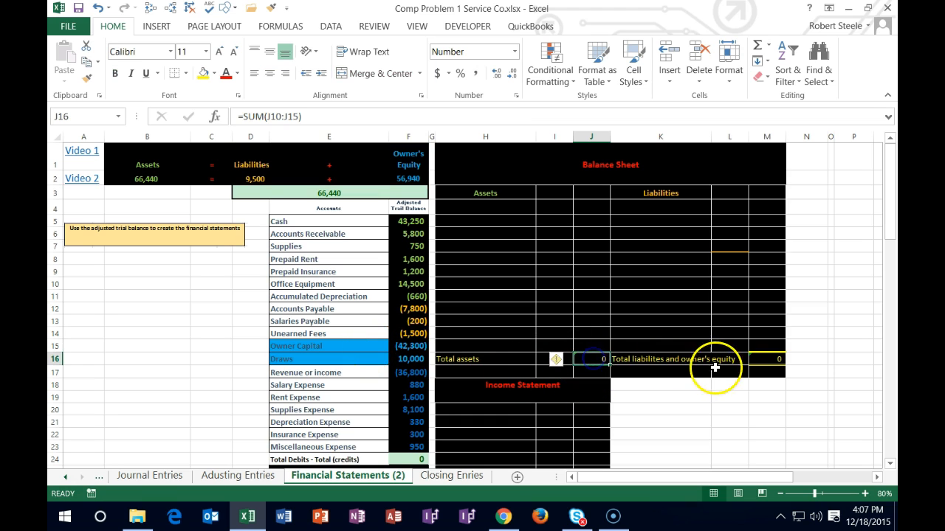
{"action": "left_click", "coordinate": [483, 362]}
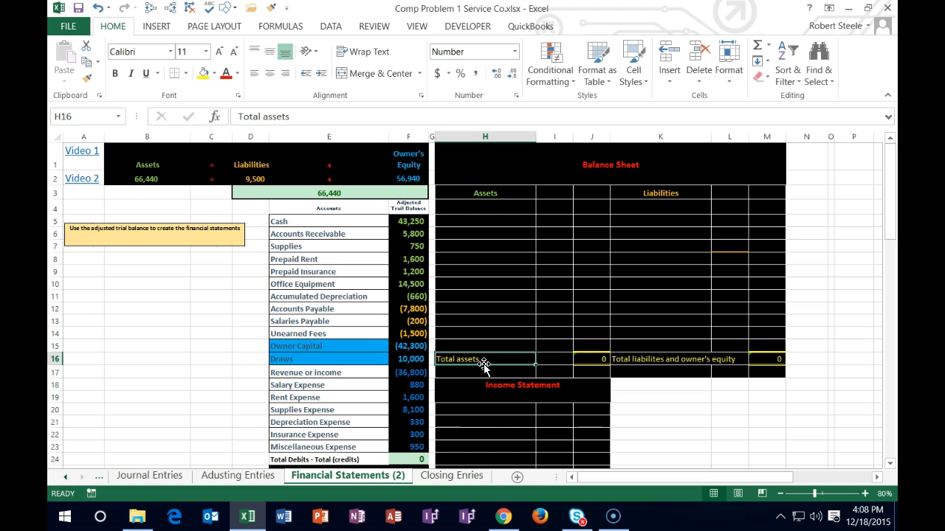
{"action": "left_click", "coordinate": [679, 360]}
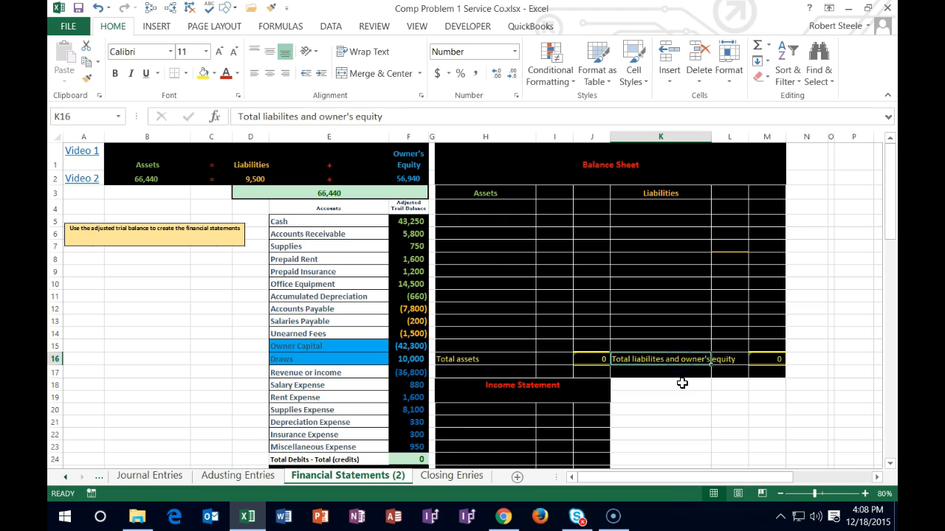
{"action": "left_click", "coordinate": [768, 359]}
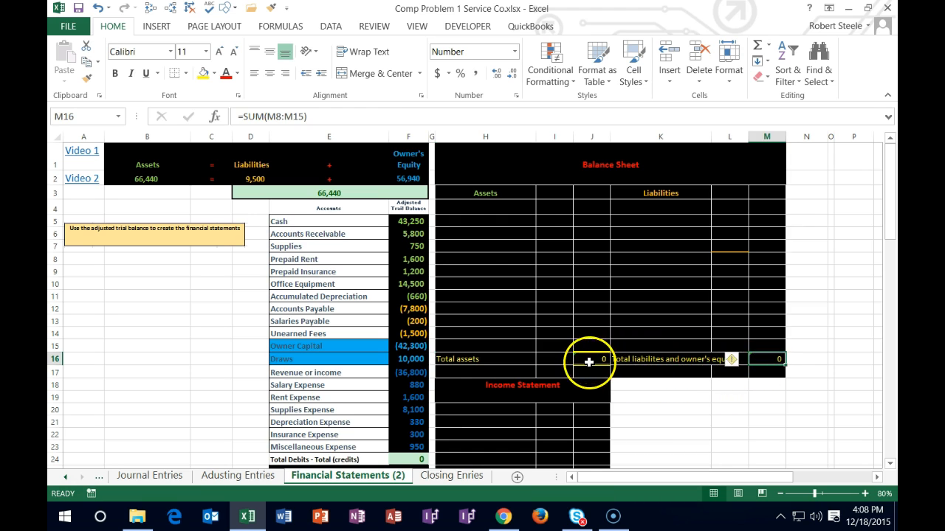
{"action": "left_click", "coordinate": [589, 360]}
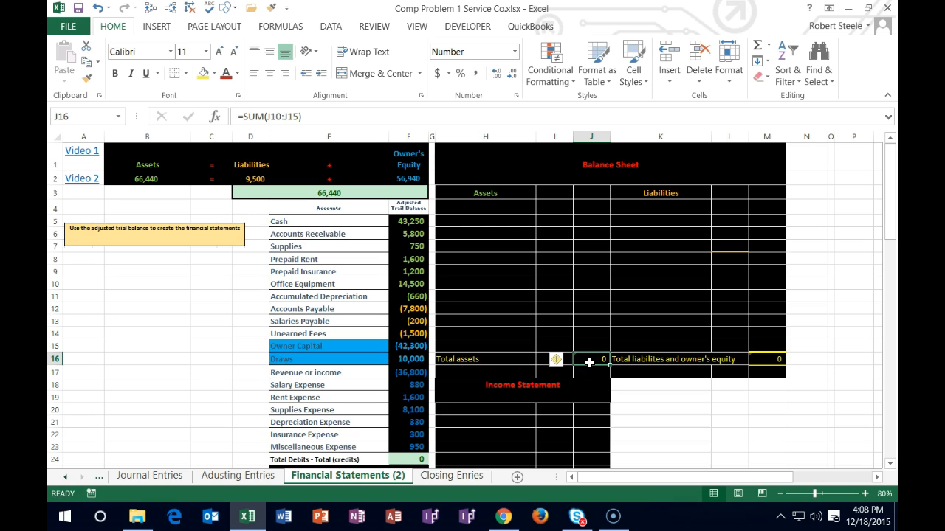
Enter the date May 31, 20x1 beneath the Balance Sheet title in H2.
{"action": "left_click", "coordinate": [609, 172]}
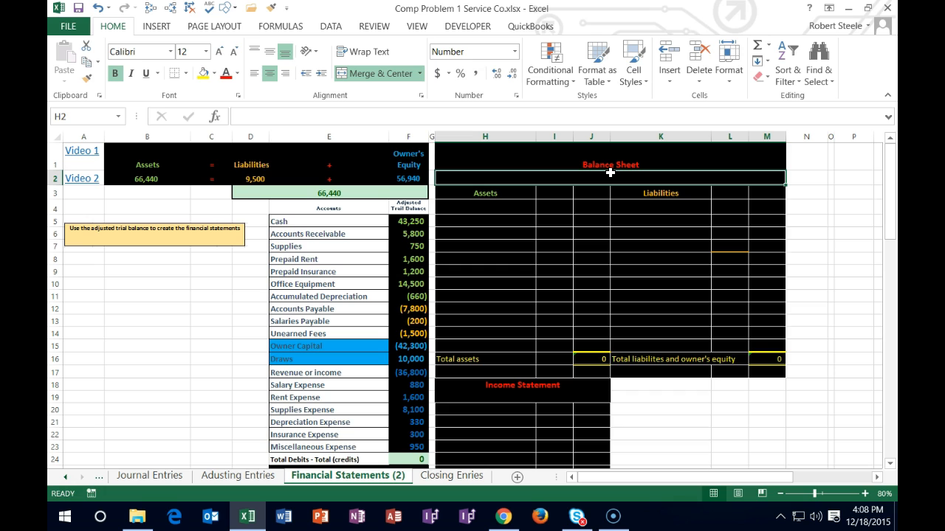
{"action": "type", "text": "May"}
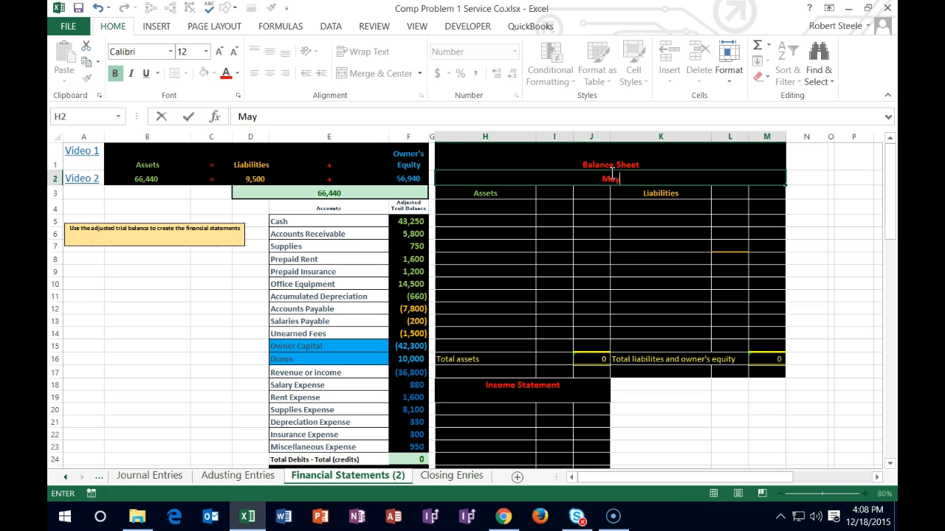
{"action": "type", "text": " 31, 20x1"}
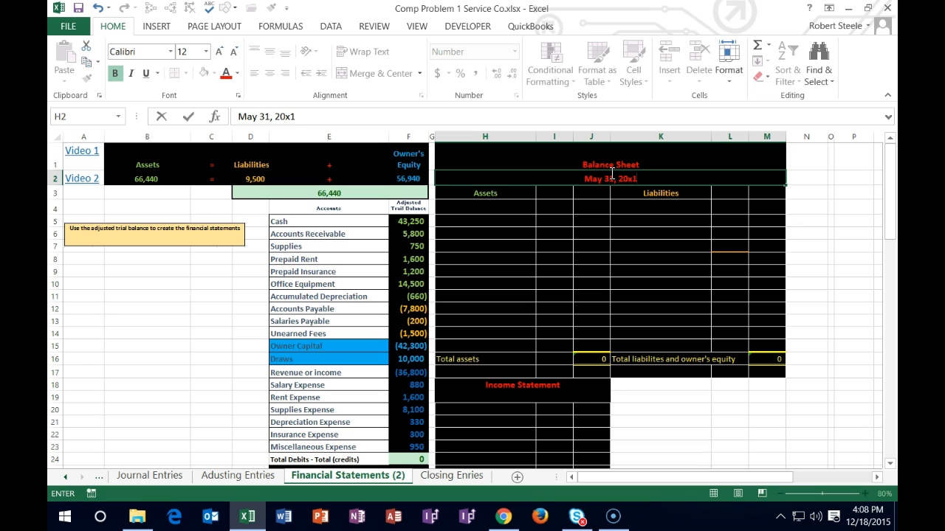
{"action": "key", "text": "Return"}
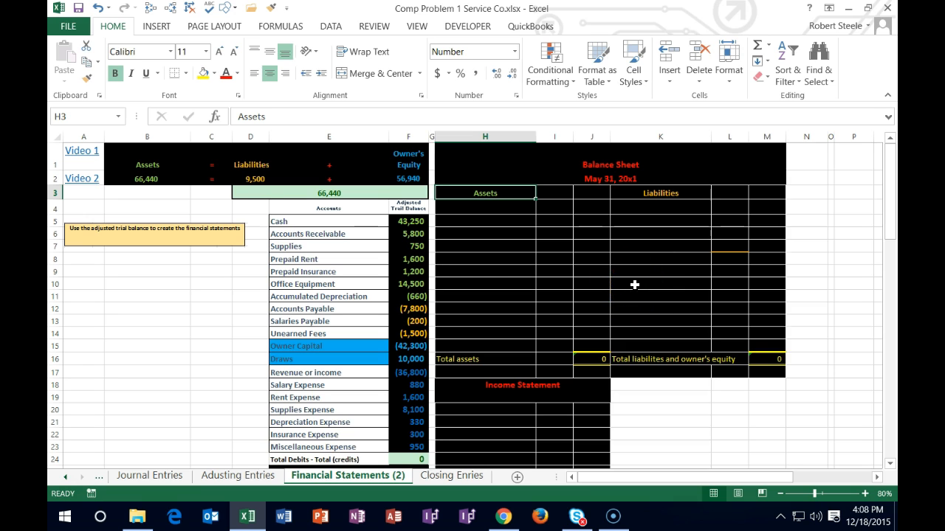
Enter the subheading "Current asset:" in H4 beneath the Assets heading of the balance sheet.
{"action": "left_click", "coordinate": [483, 211]}
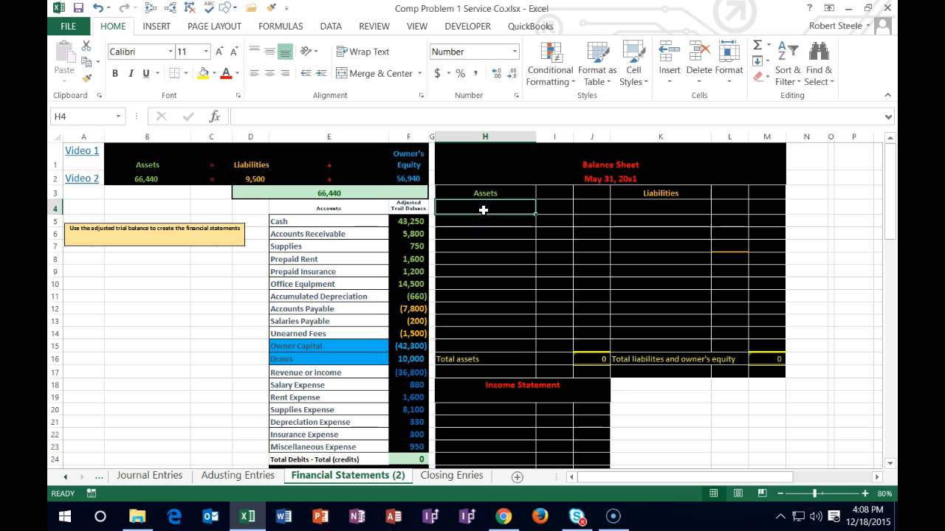
{"action": "left_click", "coordinate": [338, 223]}
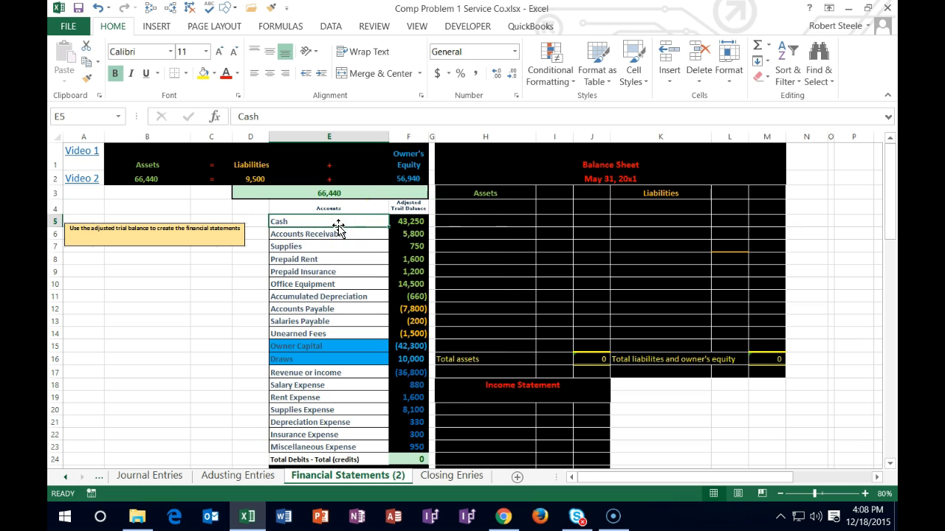
{"action": "left_click", "coordinate": [473, 205]}
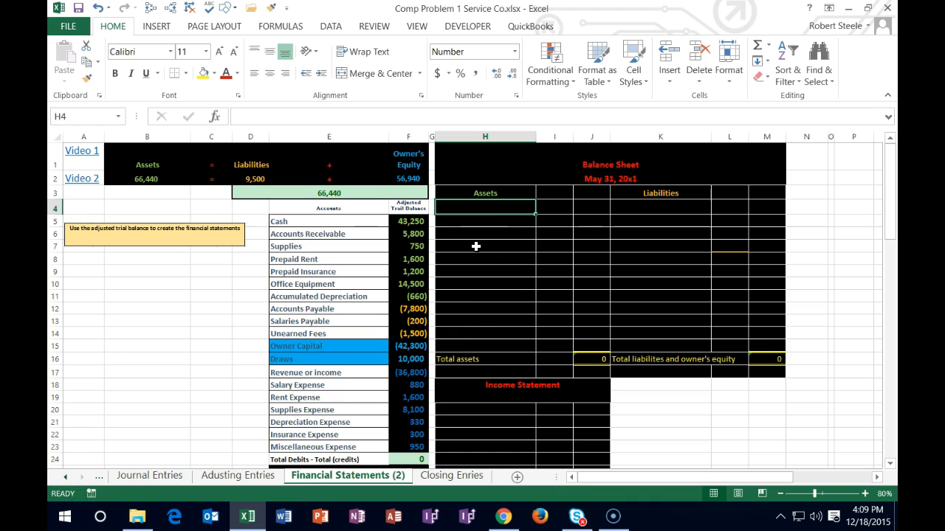
{"action": "type", "text": "Current"}
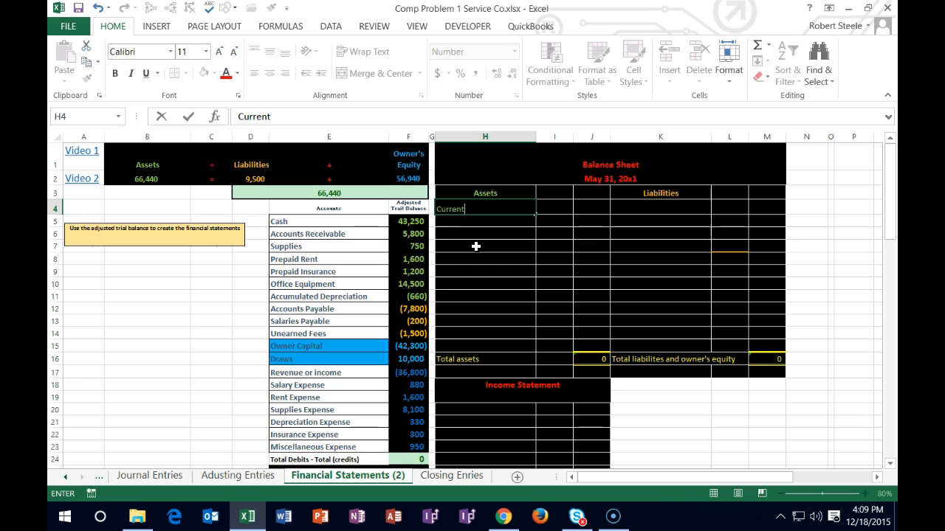
{"action": "type", "text": " asset:"}
{"action": "key", "text": "Return"}
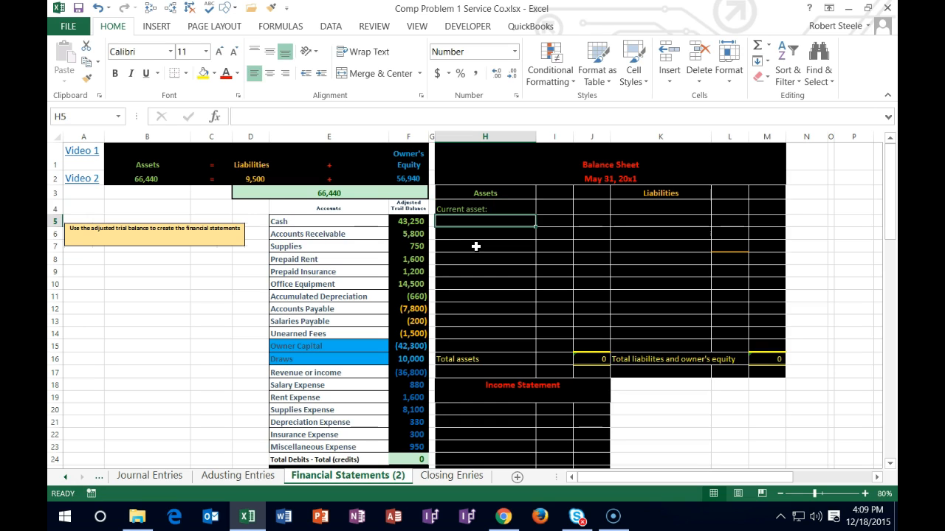
Review the asset accounts from Cash to Office Equipment in the adjusted trial balance to see which are current assets.
{"action": "left_click", "coordinate": [332, 221]}
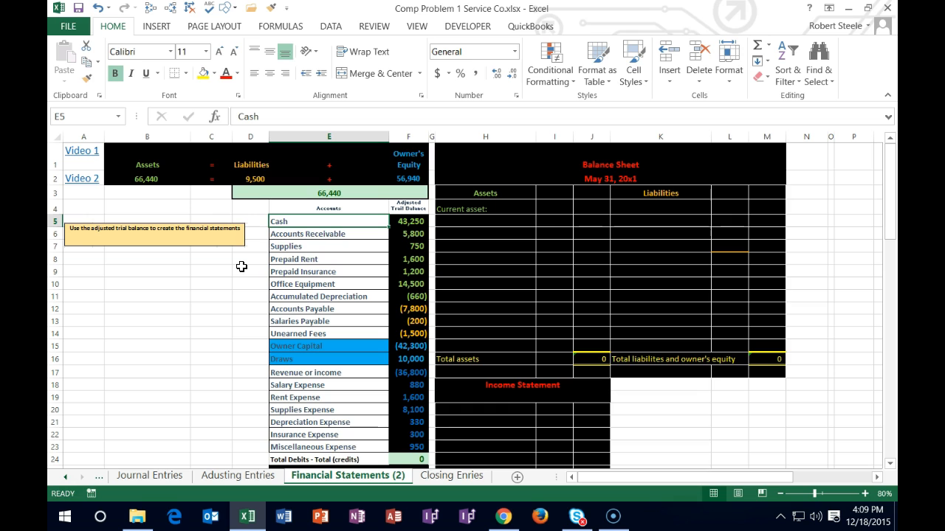
{"action": "key", "text": "Down"}
{"action": "key", "text": "Down"}
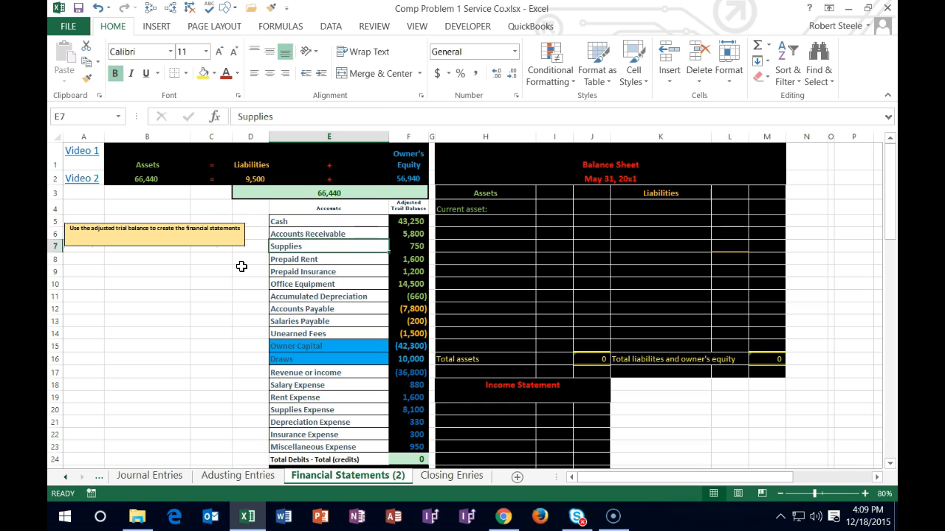
{"action": "key", "text": "Down"}
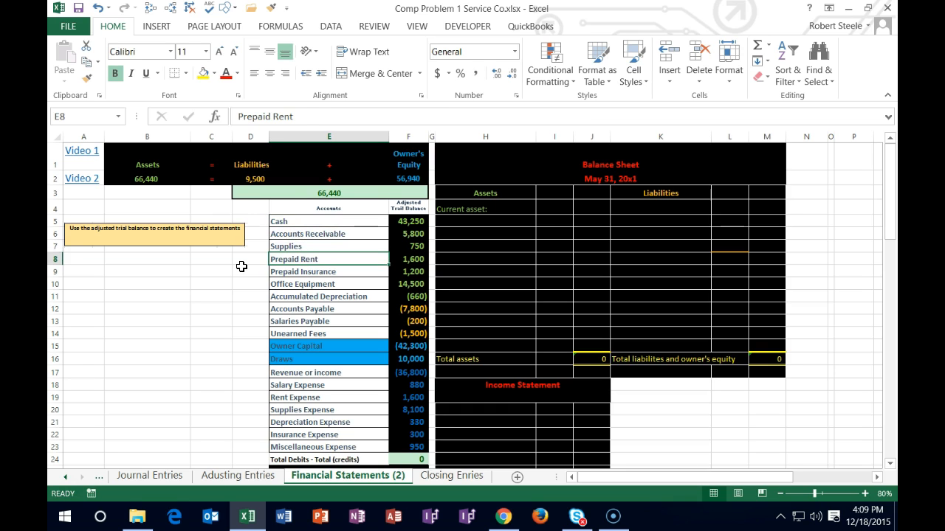
{"action": "key", "text": "Down"}
{"action": "key", "text": "Down"}
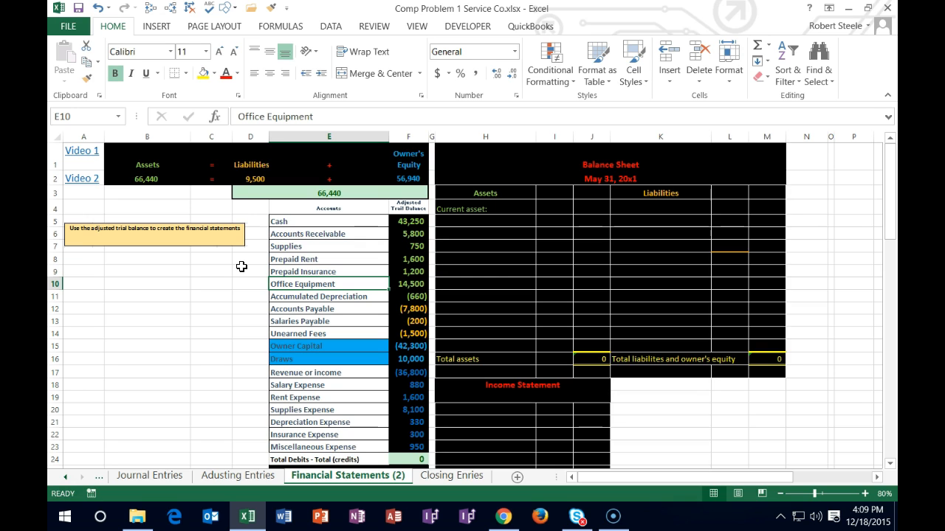
{"action": "left_click", "coordinate": [461, 213]}
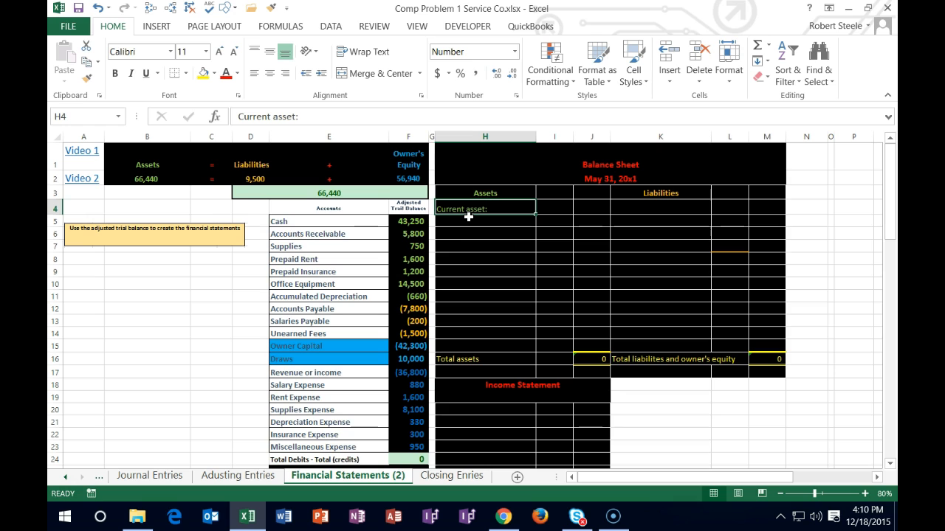
Copy the account names Cash through Prepaid Insurance from E5:E9 and paste them as values into H5:H9 under Current asset.
{"action": "left_click", "coordinate": [323, 223]}
{"action": "left_click_drag", "start_coordinate": [322, 224], "coordinate": [332, 266]}
{"action": "right_click", "coordinate": [337, 264]}
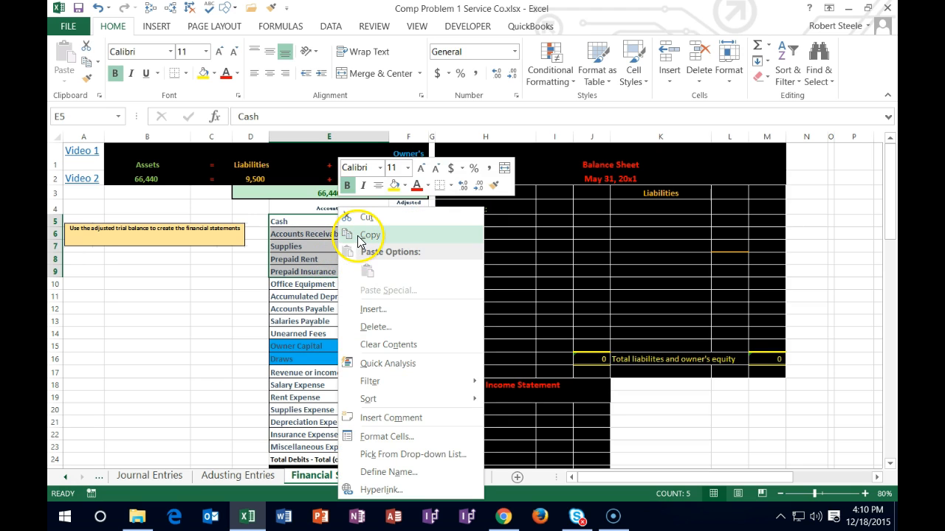
{"action": "left_click", "coordinate": [356, 236]}
{"action": "left_click", "coordinate": [458, 221]}
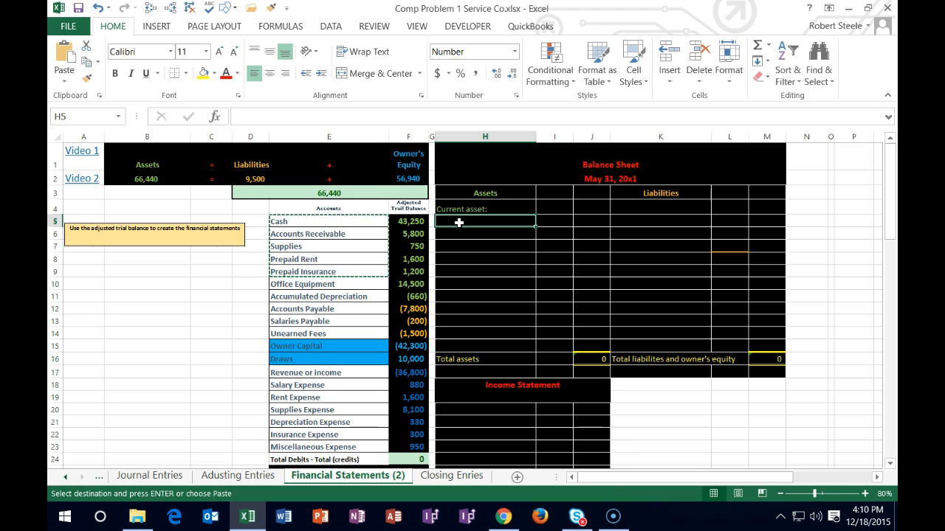
{"action": "right_click", "coordinate": [459, 222]}
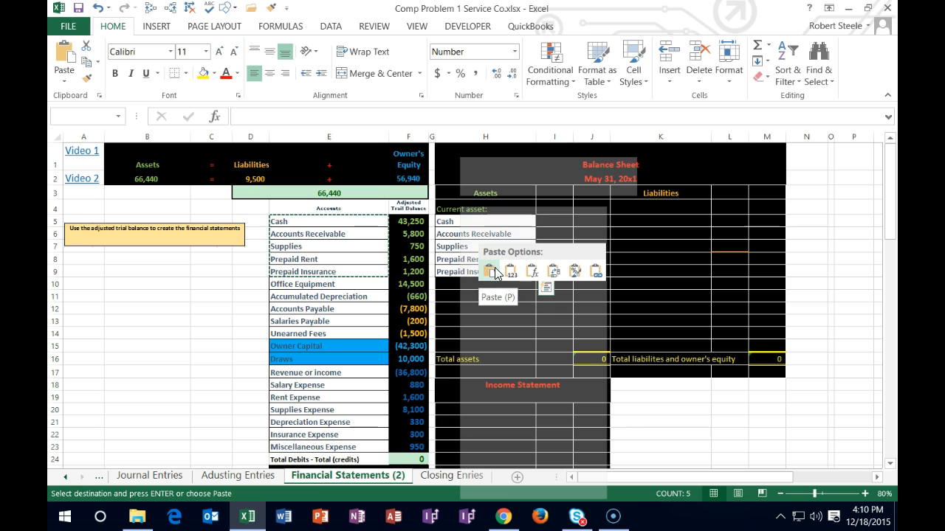
{"action": "left_click", "coordinate": [497, 273]}
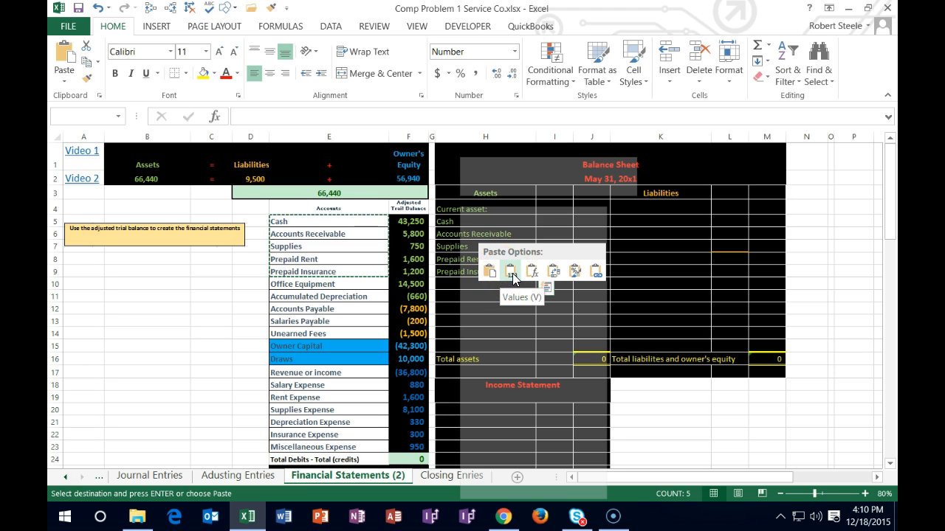
{"action": "left_click", "coordinate": [512, 273]}
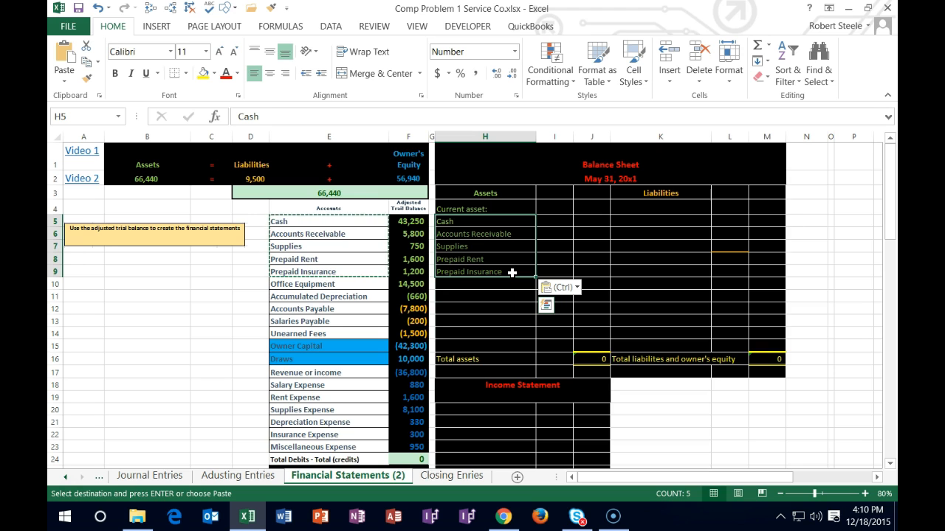
{"action": "double_click", "coordinate": [440, 222]}
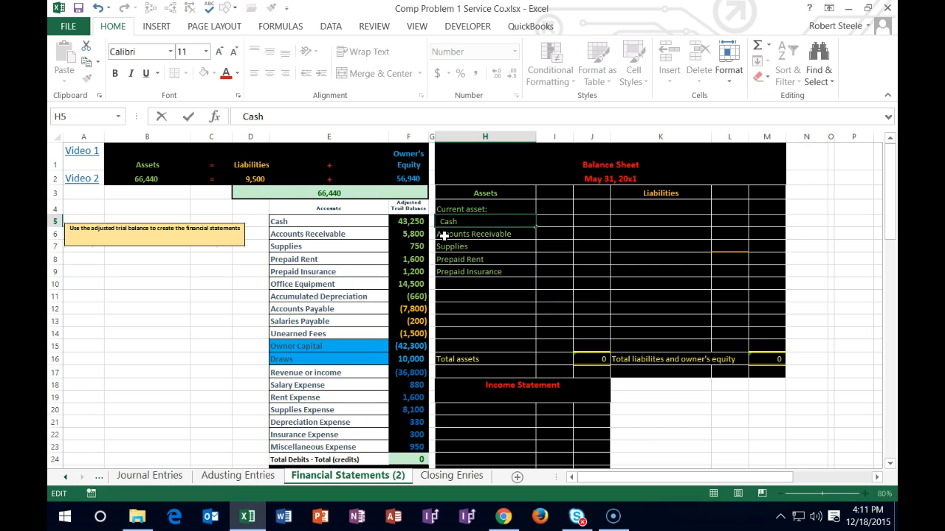
{"action": "key", "text": "BackSpace"}
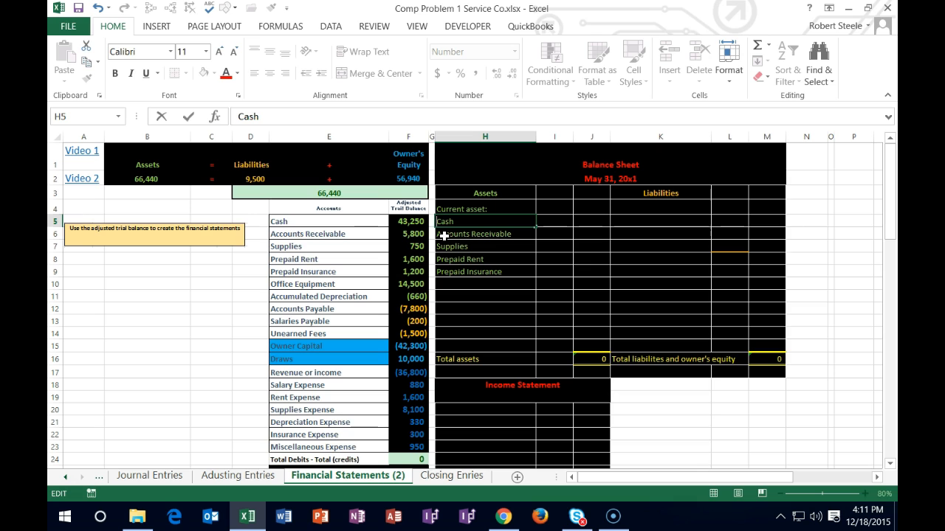
{"action": "key", "text": "Return"}
Indent the five current asset names in H5:H9 one level beneath the Current asset subheading.
{"action": "left_click", "coordinate": [452, 230]}
{"action": "left_click_drag", "start_coordinate": [464, 217], "coordinate": [471, 263]}
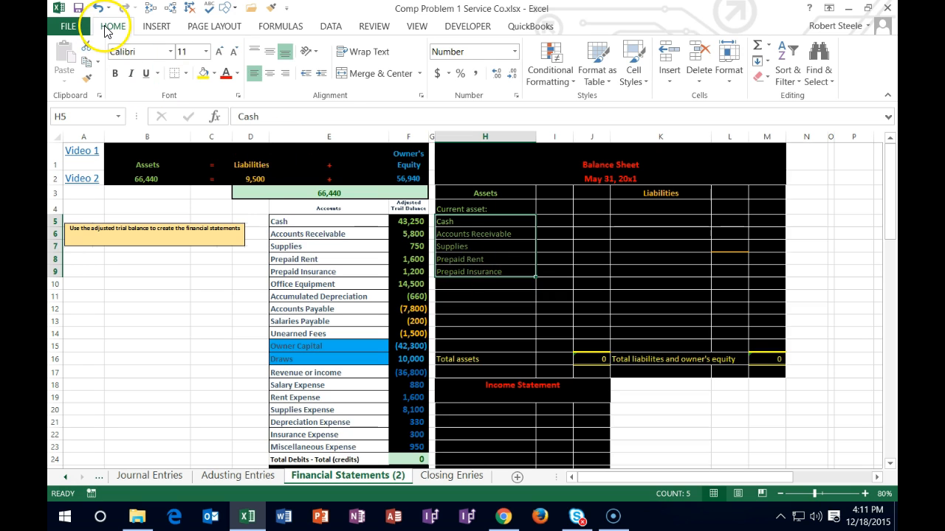
{"action": "left_click", "coordinate": [325, 81]}
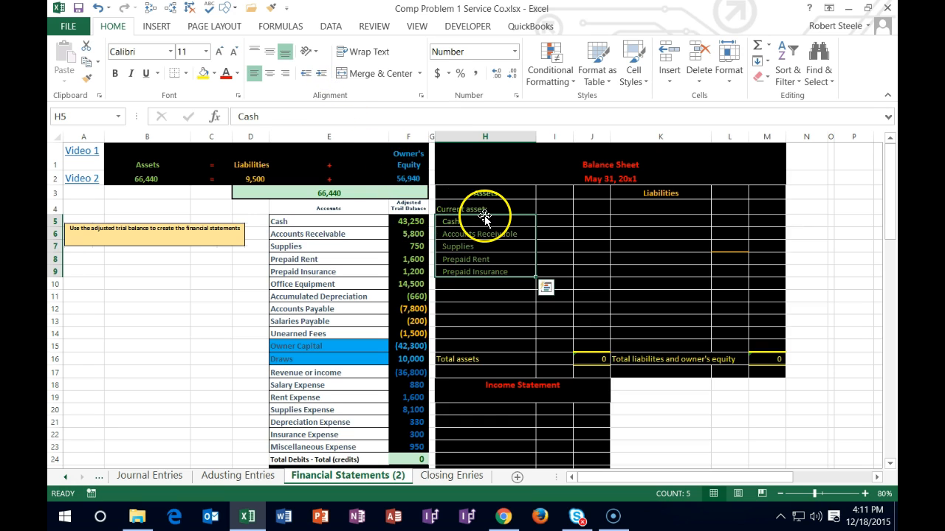
{"action": "left_click", "coordinate": [460, 219]}
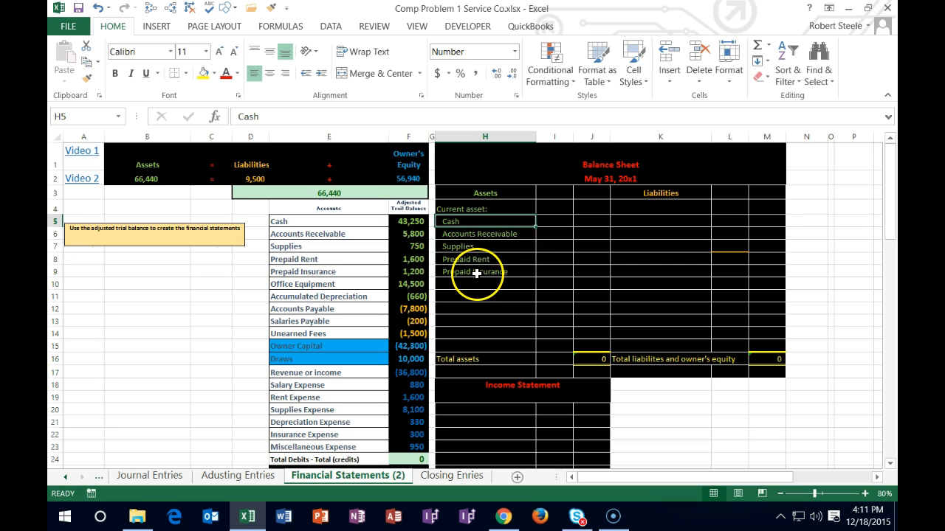
Link the balance sheet's Cash amount in I5 to the trial balance with the formula =F5.
{"action": "left_click", "coordinate": [556, 223]}
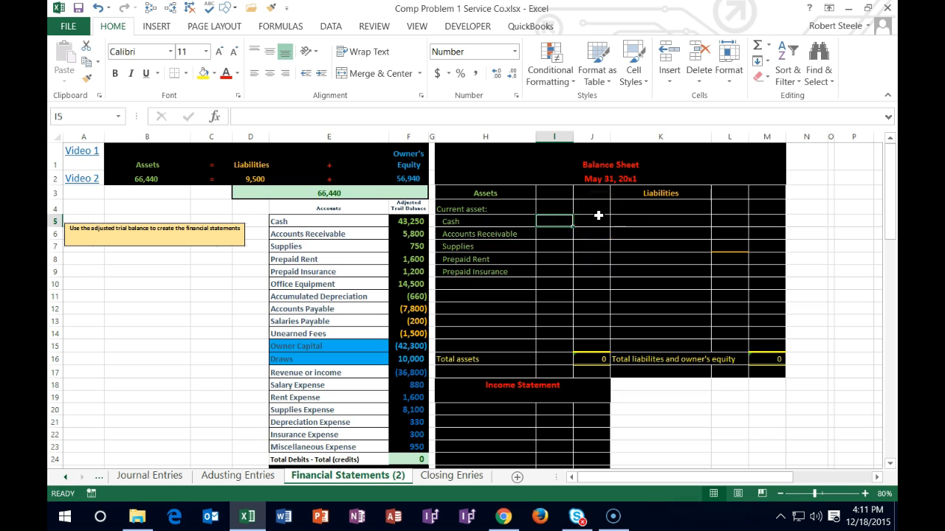
{"action": "left_click", "coordinate": [556, 221]}
{"action": "type", "text": "="}
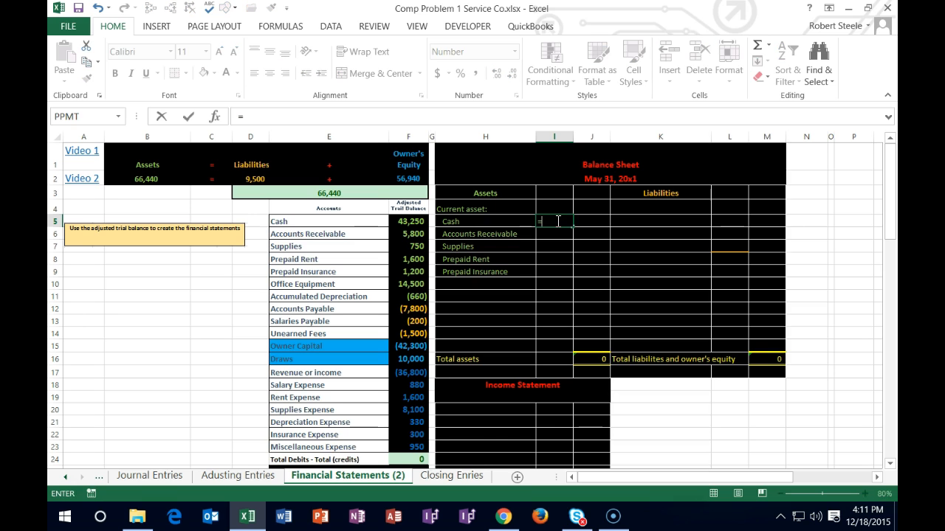
{"action": "key", "text": "Left"}
{"action": "key", "text": "Left"}
{"action": "key", "text": "Left"}
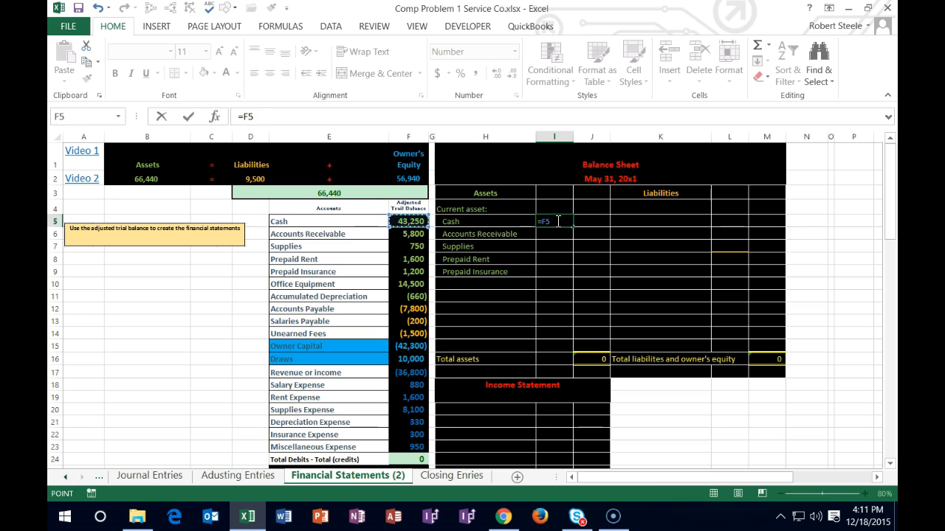
{"action": "key", "text": "Return"}
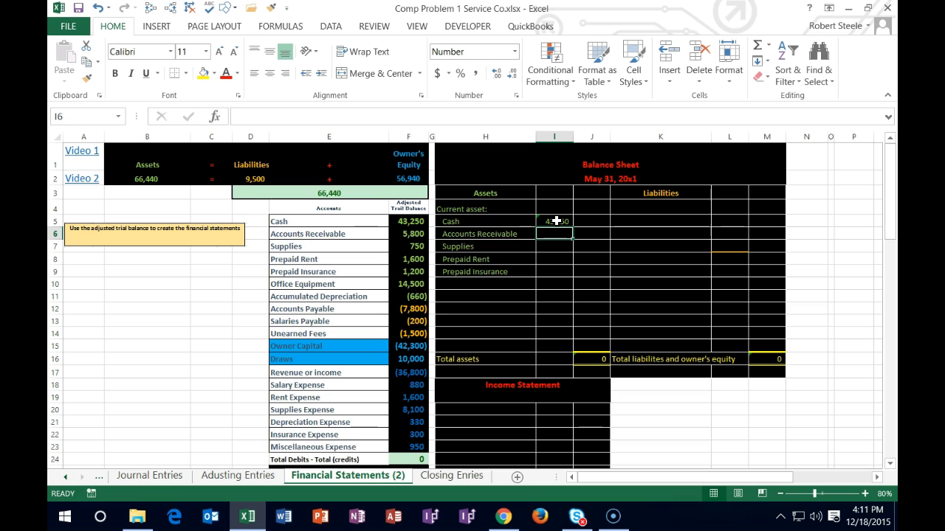
Link the Accounts Receivable, Supplies, Prepaid Rent and Prepaid Insurance amounts in I6:I9 individually to F6 through F9 in the trial balance.
{"action": "type", "text": "="}
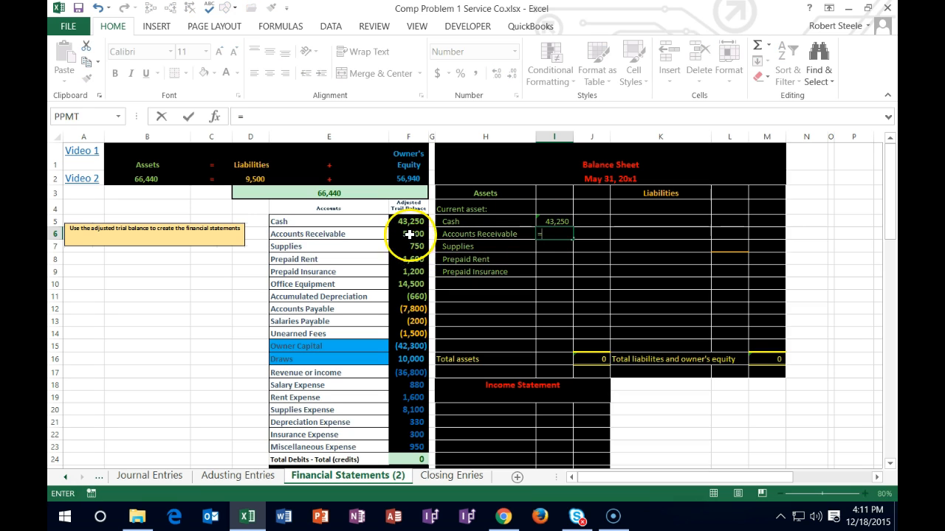
{"action": "left_click", "coordinate": [410, 233]}
{"action": "key", "text": "Return"}
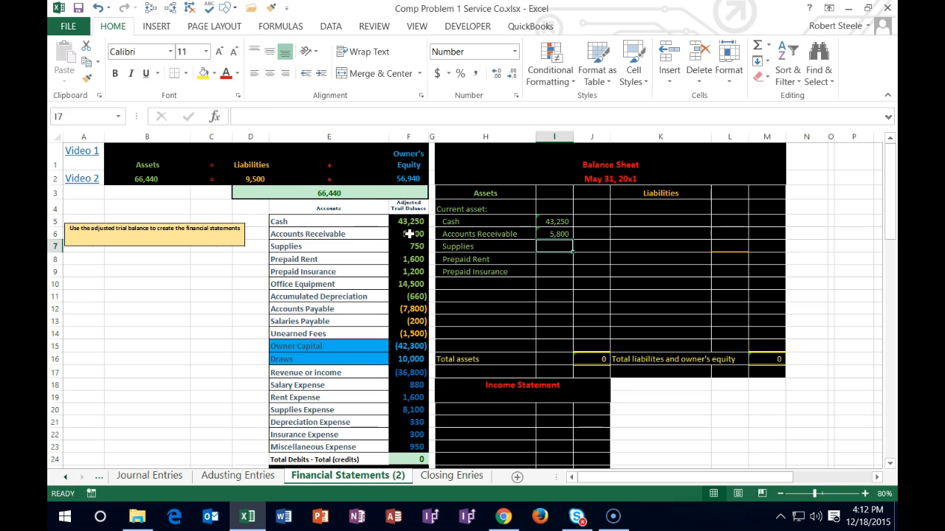
{"action": "type", "text": "="}
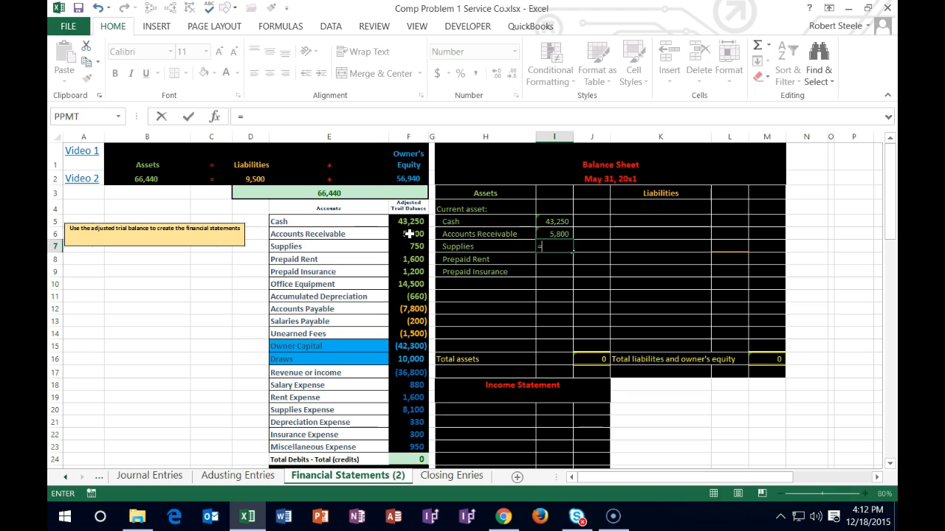
{"action": "left_click", "coordinate": [409, 248]}
{"action": "key", "text": "Return"}
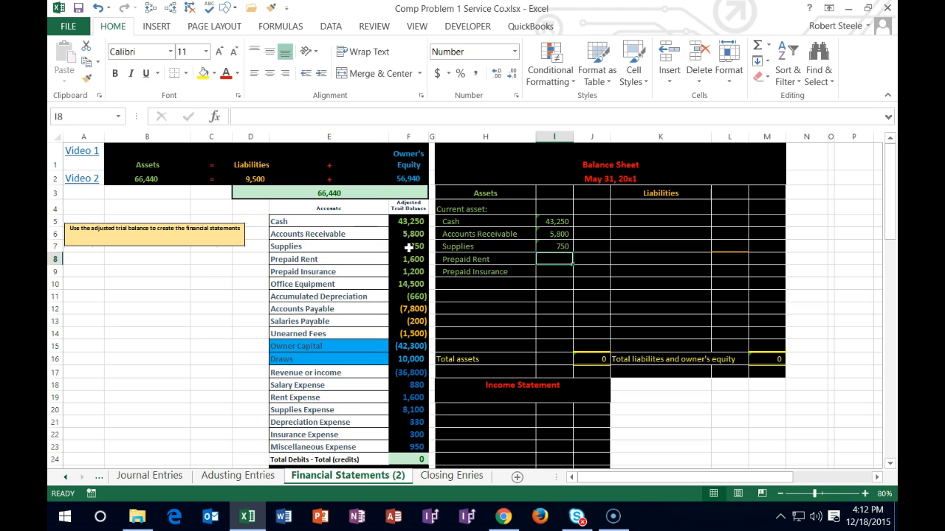
{"action": "type", "text": "="}
{"action": "left_click", "coordinate": [407, 260]}
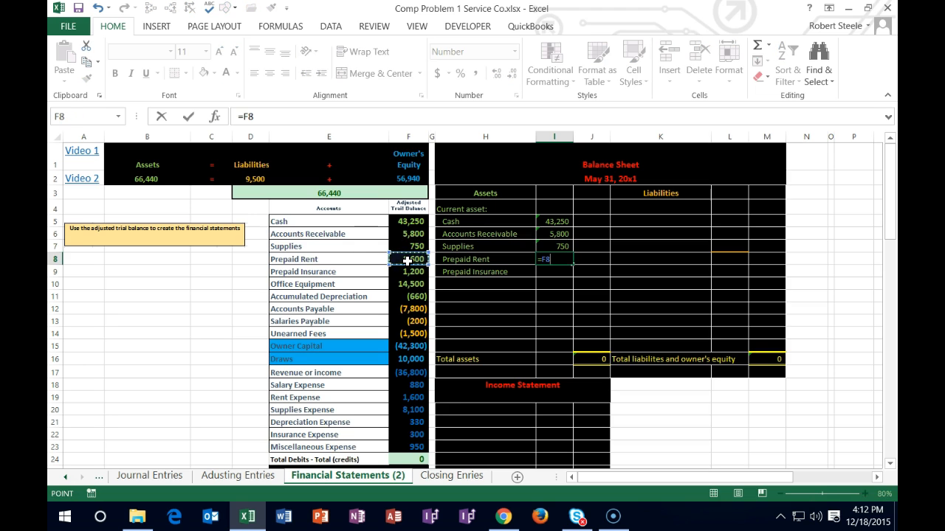
{"action": "key", "text": "Return"}
{"action": "type", "text": "="}
{"action": "left_click", "coordinate": [406, 271]}
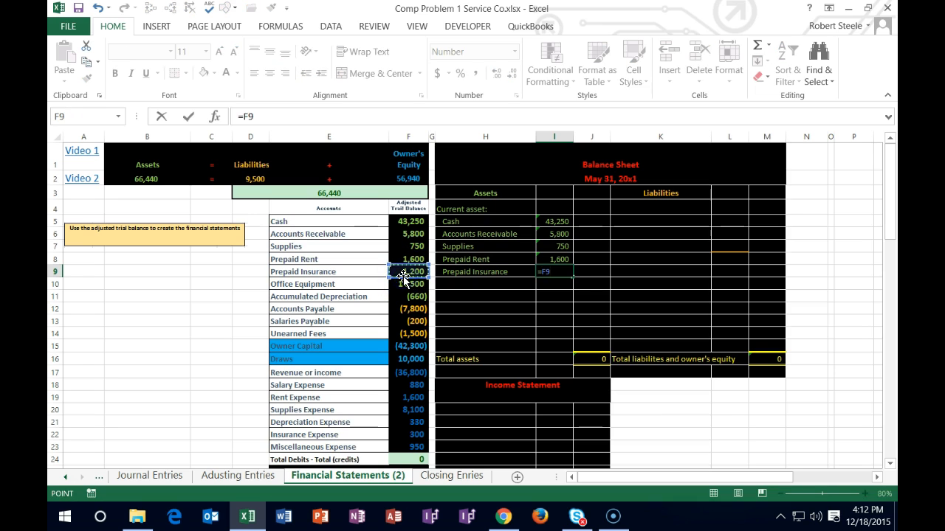
{"action": "key", "text": "Return"}
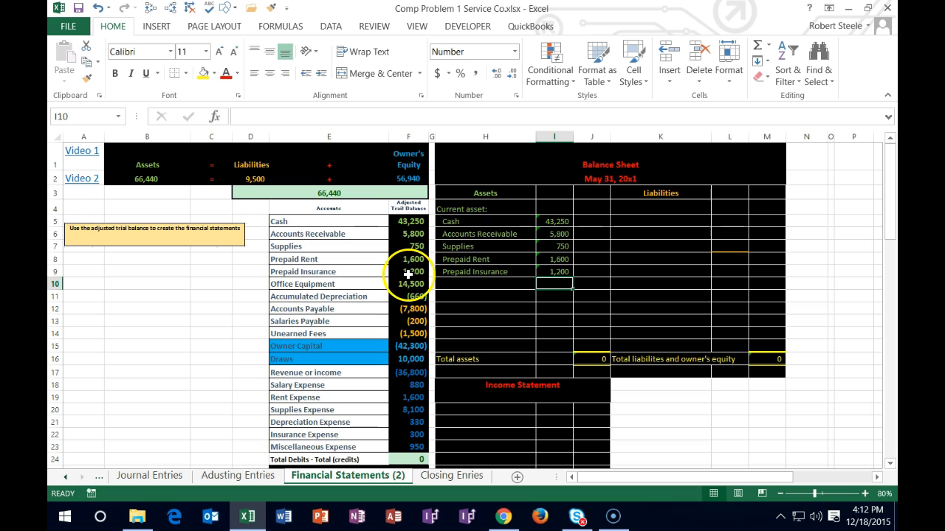
Clear the individually linked amounts in I6:I9, keeping only the Cash formula.
{"action": "left_click_drag", "start_coordinate": [552, 234], "coordinate": [554, 268]}
{"action": "key", "text": "Delete"}
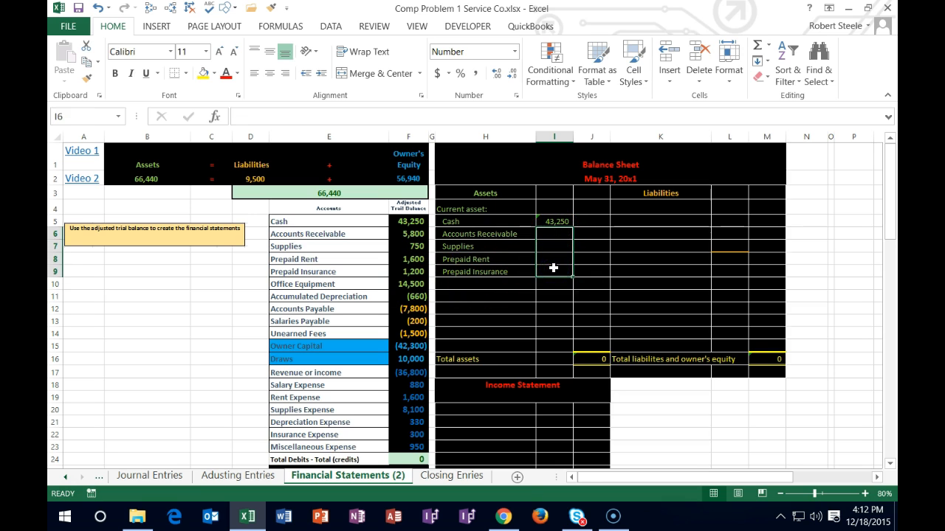
Fill the Cash formula from I5 down through I9 to bring in the other current asset amounts.
{"action": "left_click", "coordinate": [561, 224]}
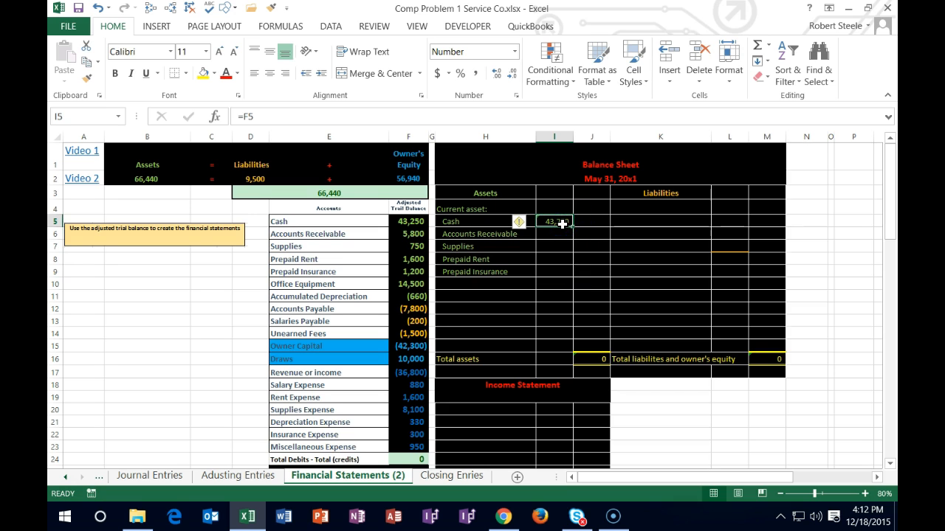
{"action": "left_click", "coordinate": [554, 221]}
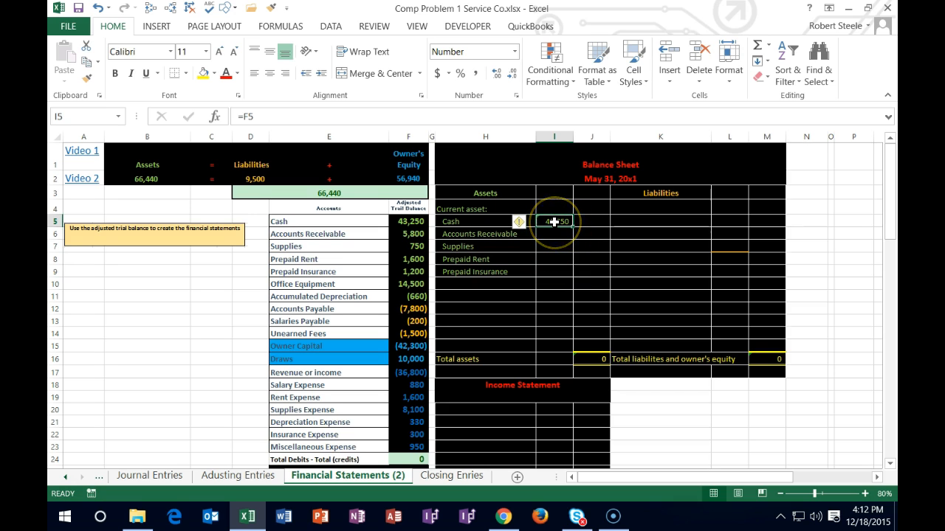
{"action": "left_click", "coordinate": [572, 228]}
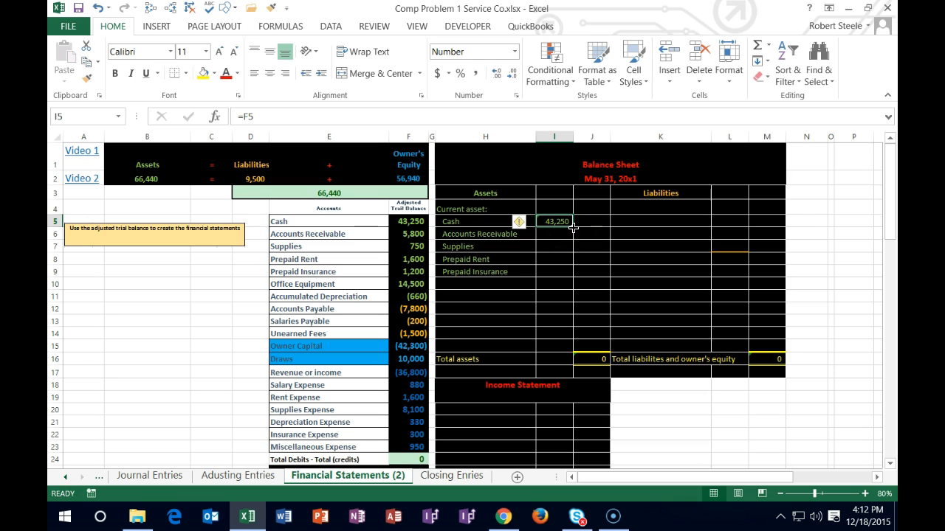
{"action": "left_click", "coordinate": [573, 228]}
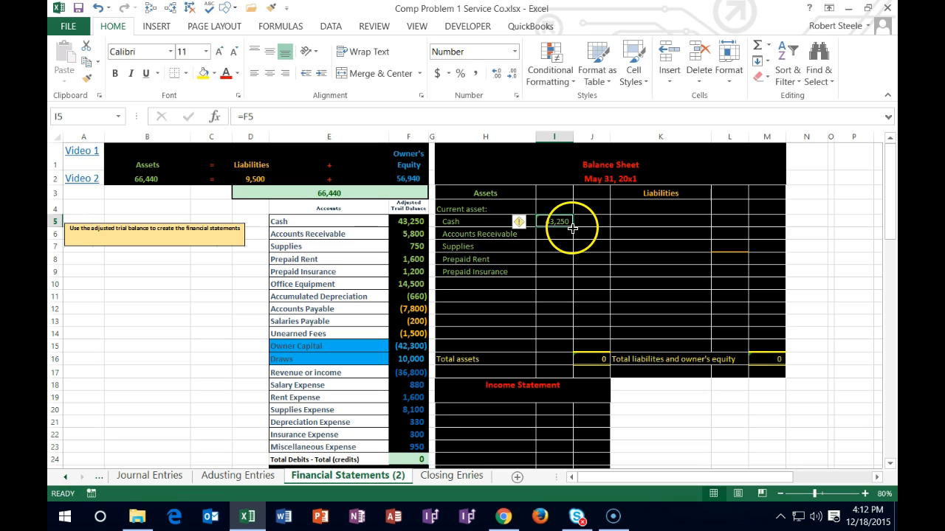
{"action": "left_click_drag", "start_coordinate": [574, 229], "coordinate": [569, 270]}
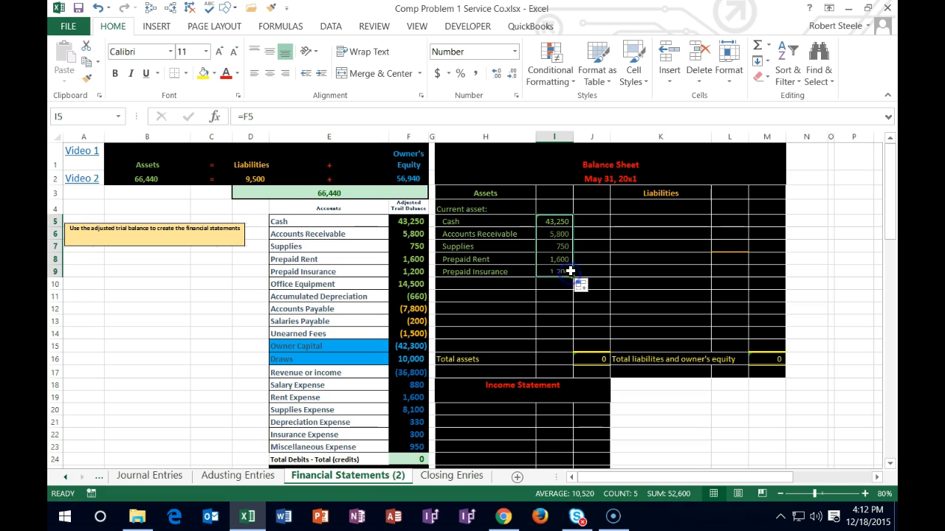
Inspect the filled formulas behind the Prepaid Insurance and Supplies amounts on the balance sheet.
{"action": "left_click", "coordinate": [556, 271]}
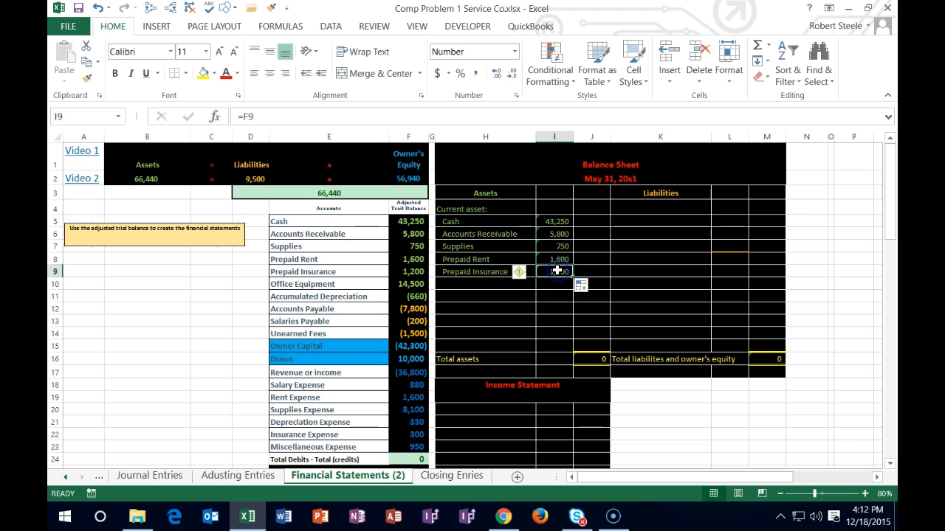
{"action": "double_click", "coordinate": [556, 271]}
{"action": "key", "text": "Return"}
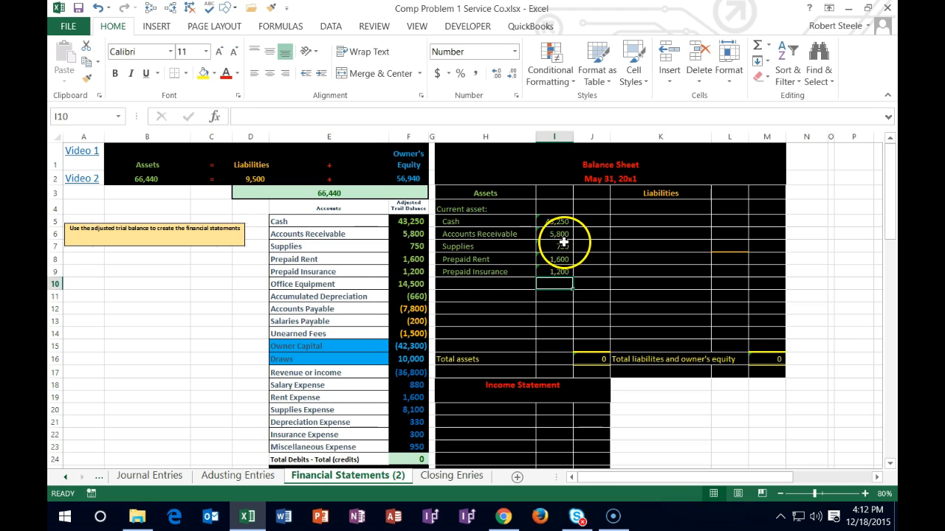
{"action": "double_click", "coordinate": [562, 246]}
{"action": "key", "text": "Return"}
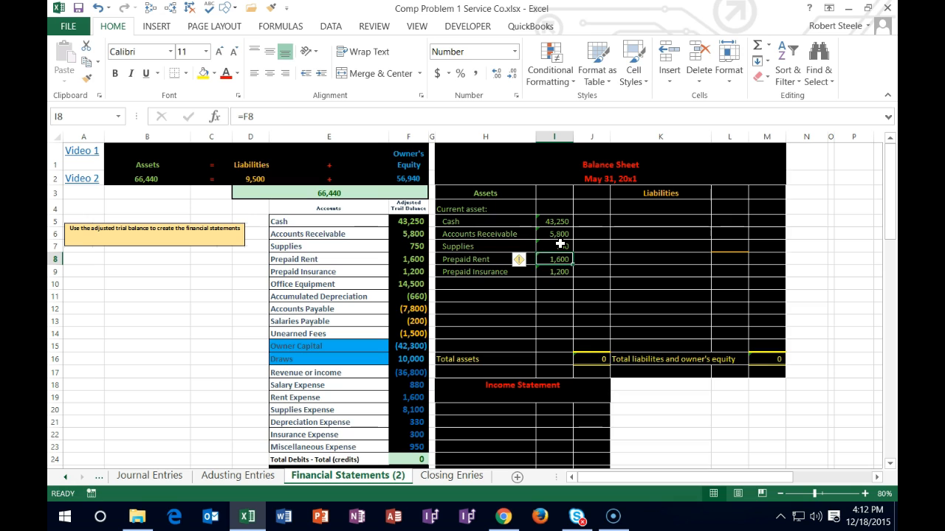
Label cell H10, below Prepaid Insurance on the balance sheet, "Total current assets".
{"action": "key", "text": "Down"}
{"action": "key", "text": "Down"}
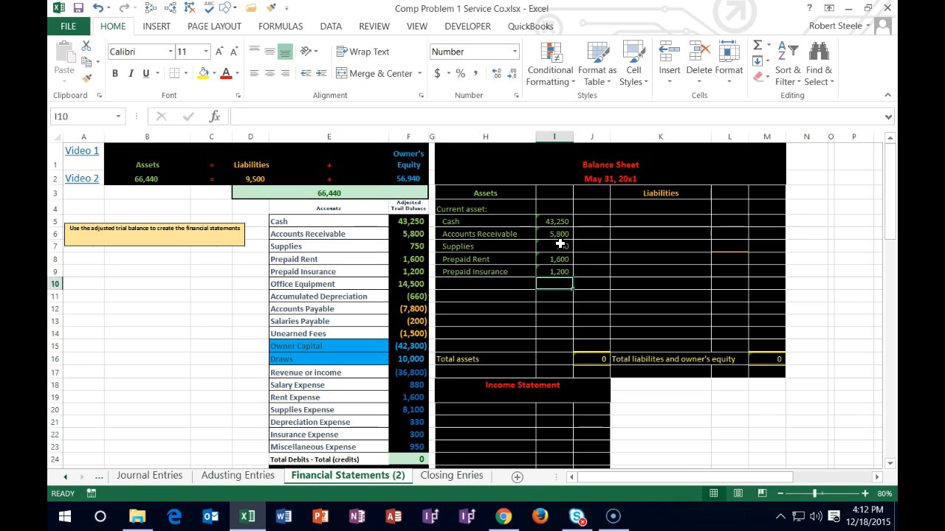
{"action": "key", "text": "Left"}
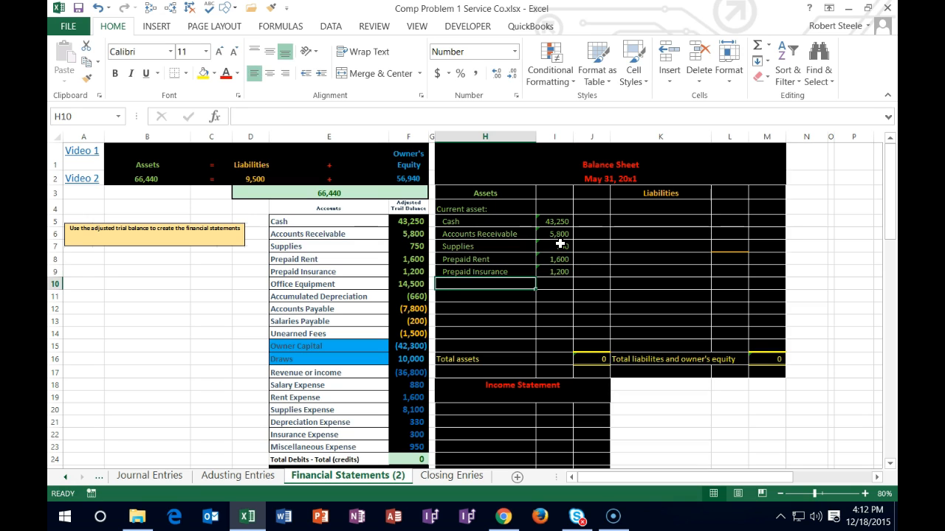
{"action": "type", "text": "Total current asse"}
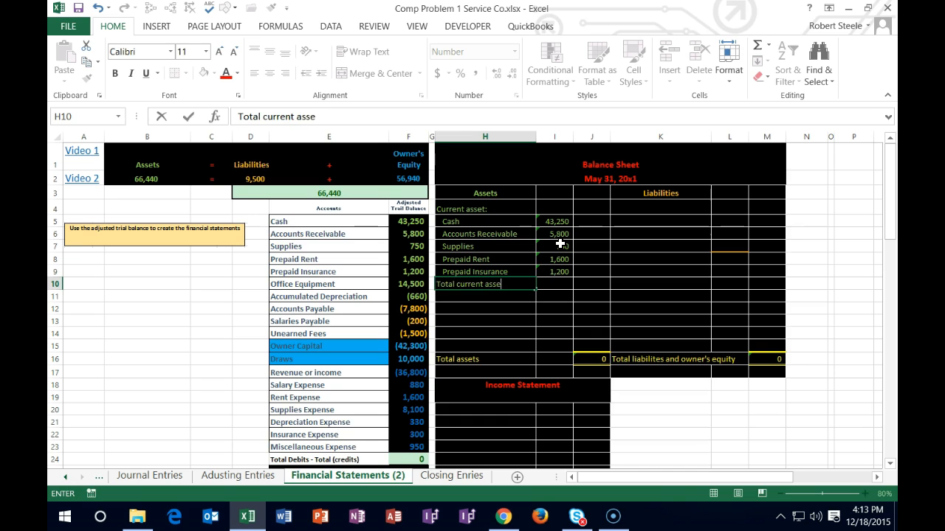
{"action": "type", "text": "ts"}
{"action": "key", "text": "Return"}
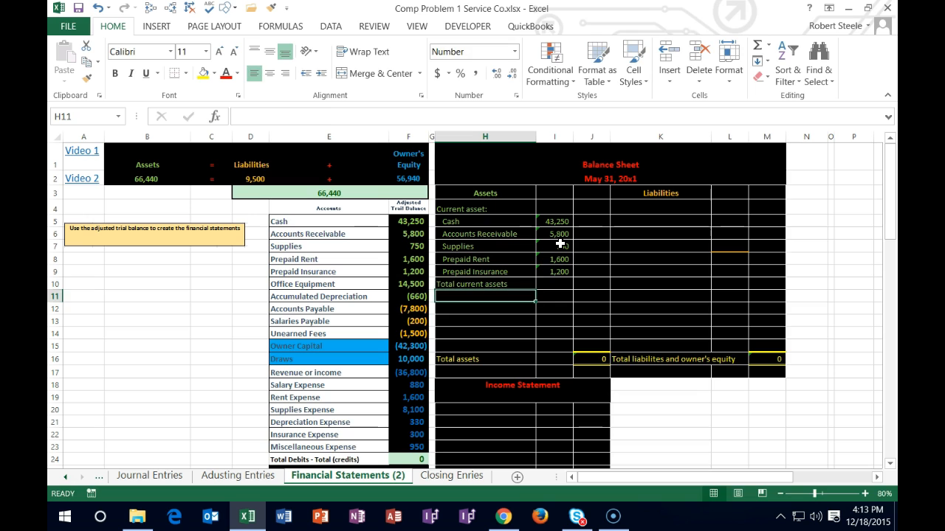
Indent the "Total current assets" label in H10 by two levels and compare it with the current asset heading.
{"action": "key", "text": "Up"}
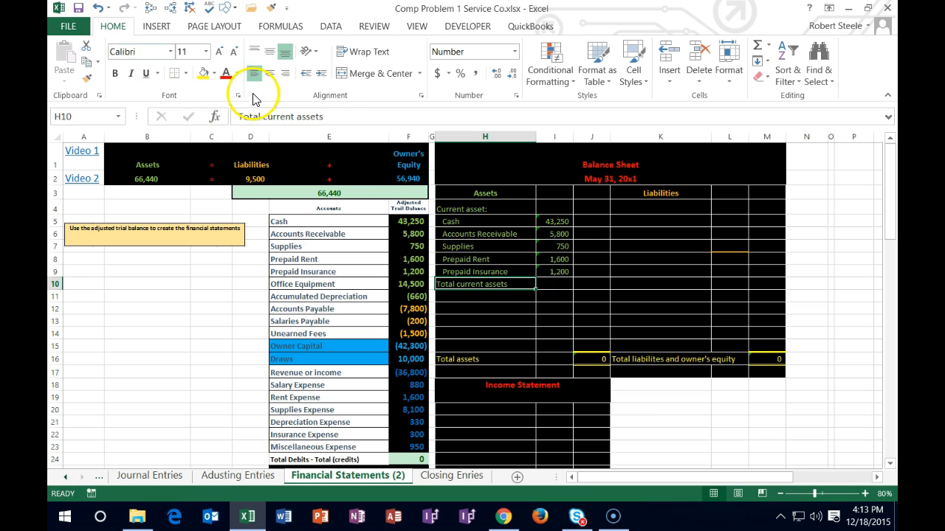
{"action": "left_click", "coordinate": [324, 77]}
{"action": "left_click", "coordinate": [324, 77]}
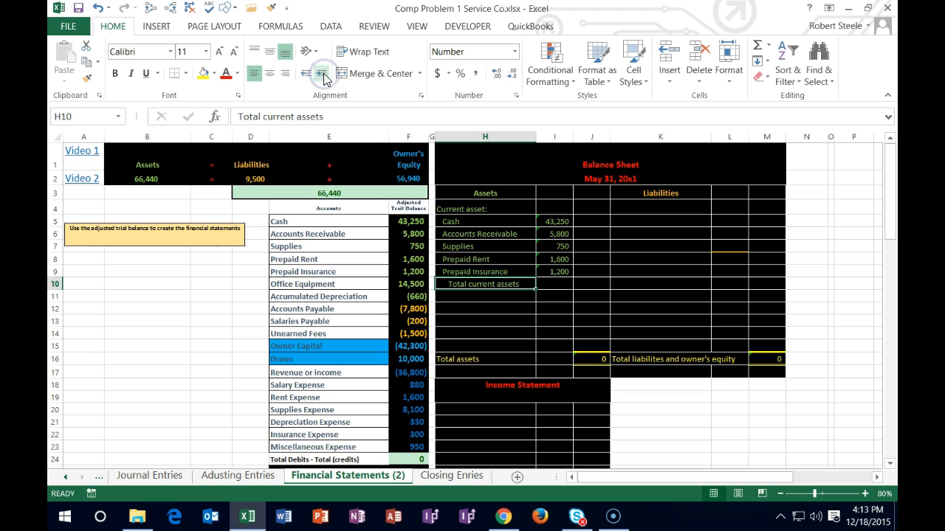
{"action": "left_click", "coordinate": [464, 206]}
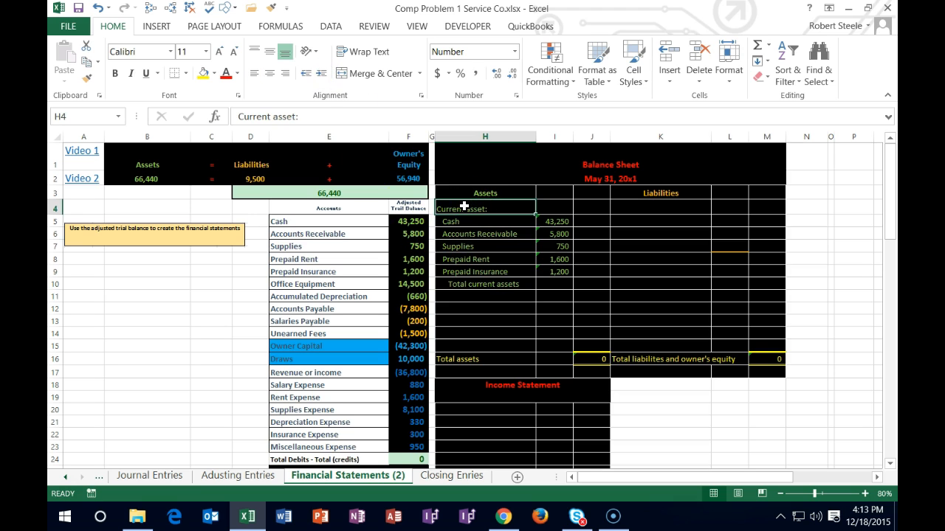
{"action": "left_click", "coordinate": [479, 282]}
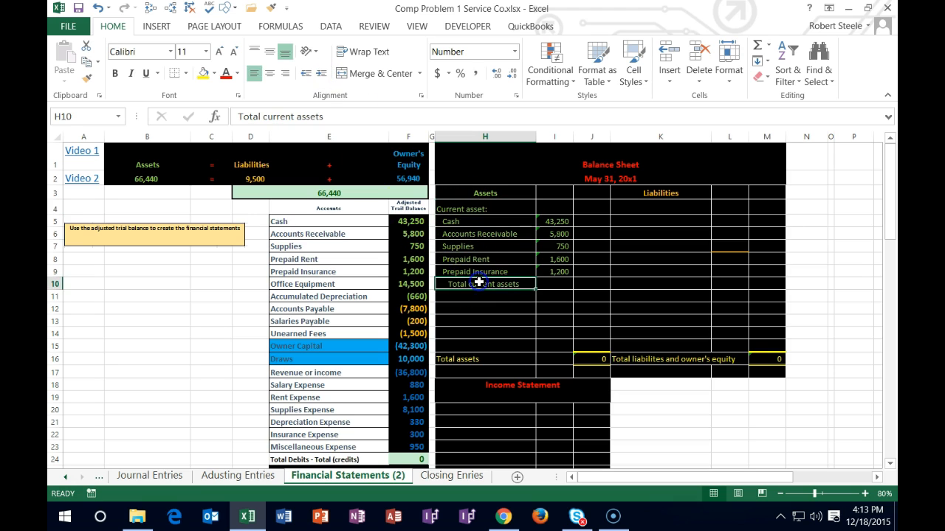
Total the current assets in J10 of the balance sheet with the formula =SUM(I5:I9).
{"action": "left_click", "coordinate": [593, 286]}
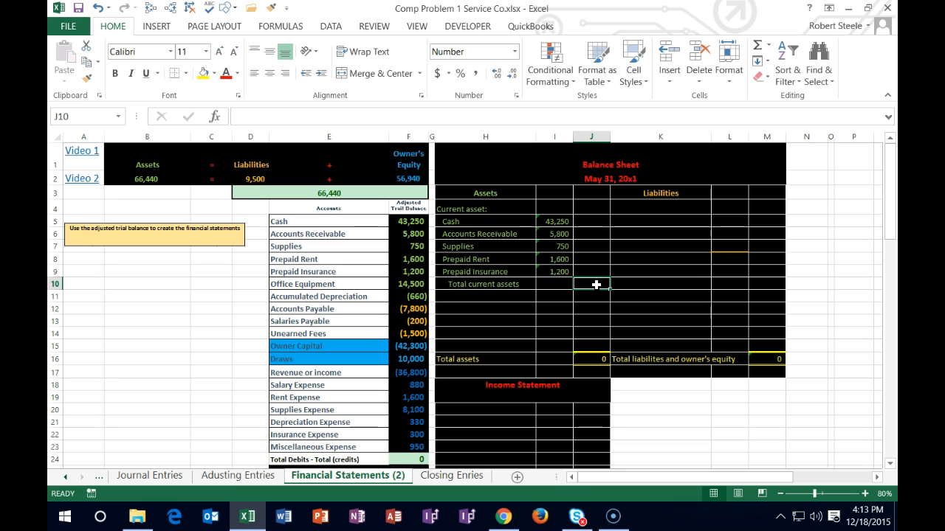
{"action": "left_click_drag", "start_coordinate": [566, 221], "coordinate": [561, 270]}
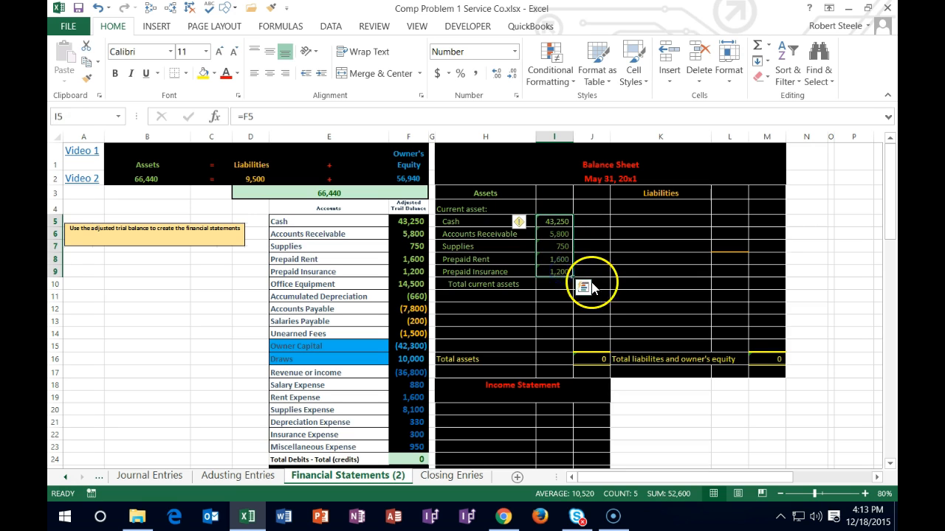
{"action": "left_click", "coordinate": [604, 284]}
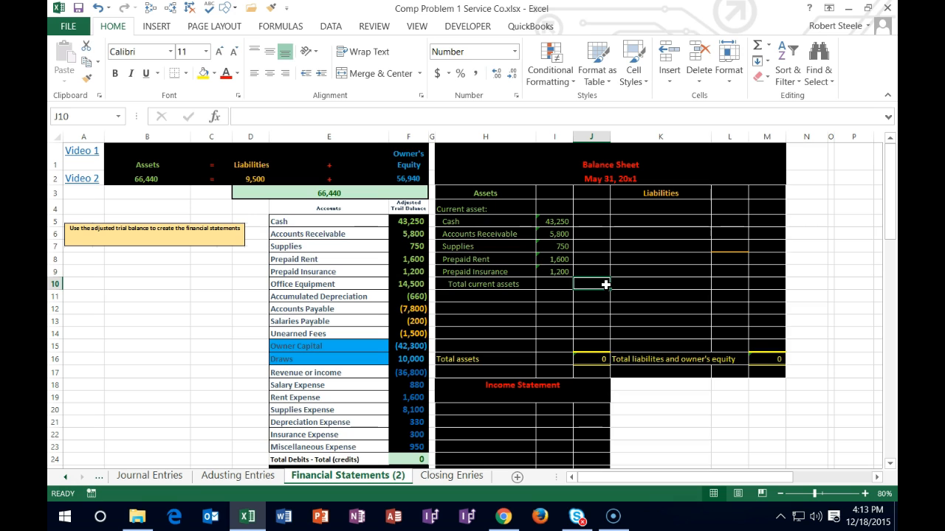
{"action": "type", "text": "=sum"}
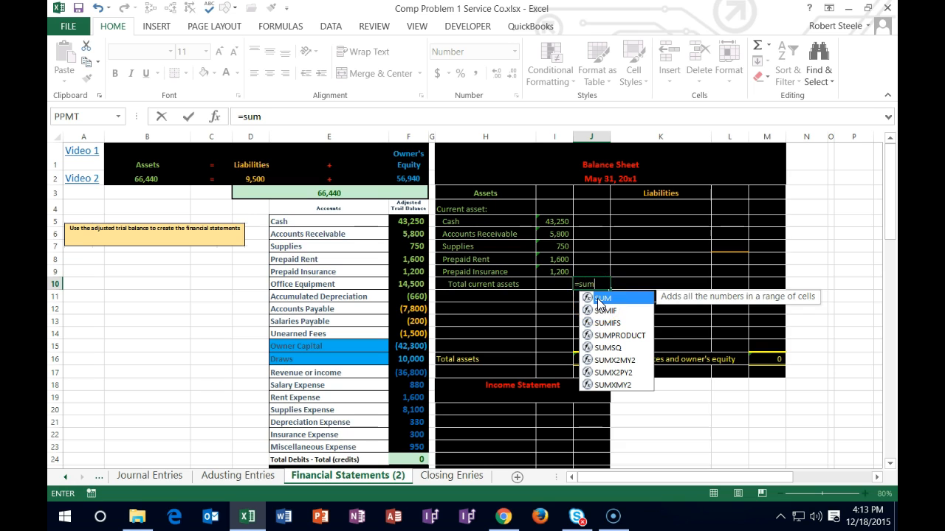
{"action": "double_click", "coordinate": [597, 298]}
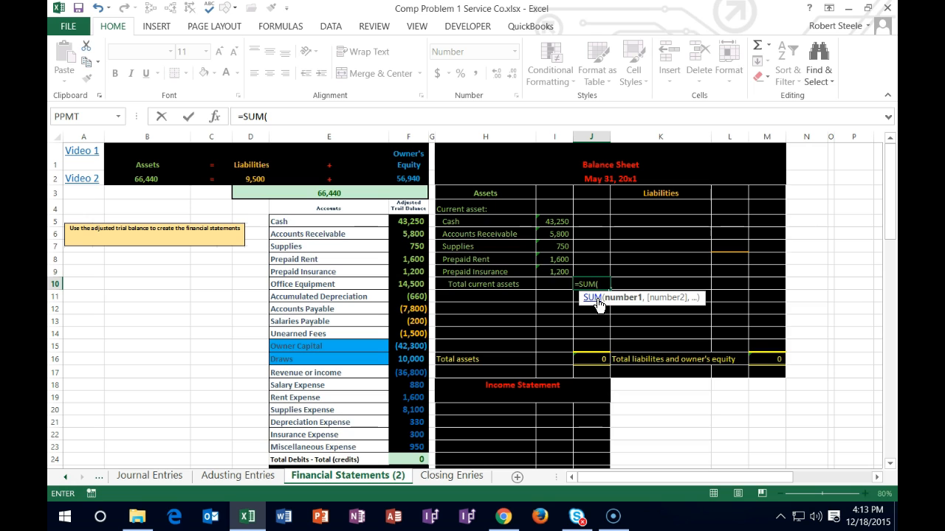
{"action": "left_click", "coordinate": [554, 222]}
{"action": "left_click_drag", "start_coordinate": [554, 222], "coordinate": [558, 272]}
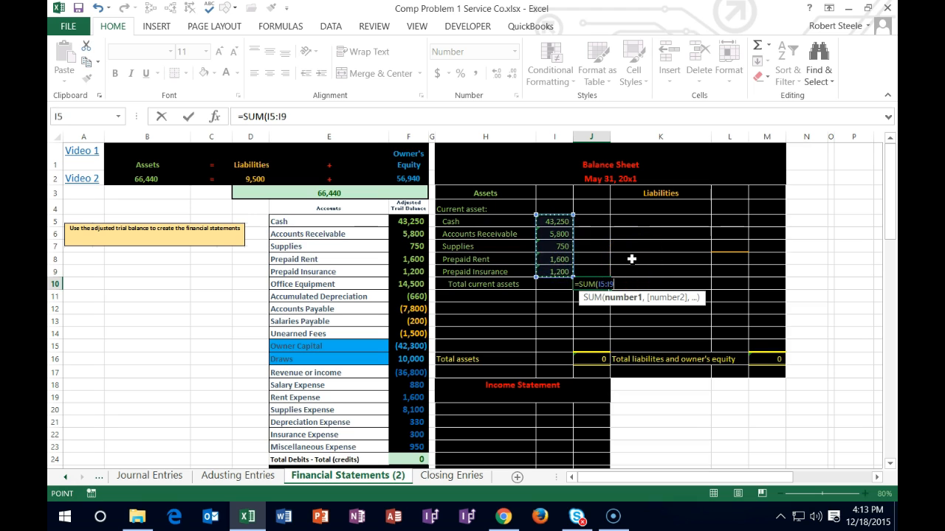
{"action": "type", "text": ")"}
{"action": "left_click", "coordinate": [634, 280]}
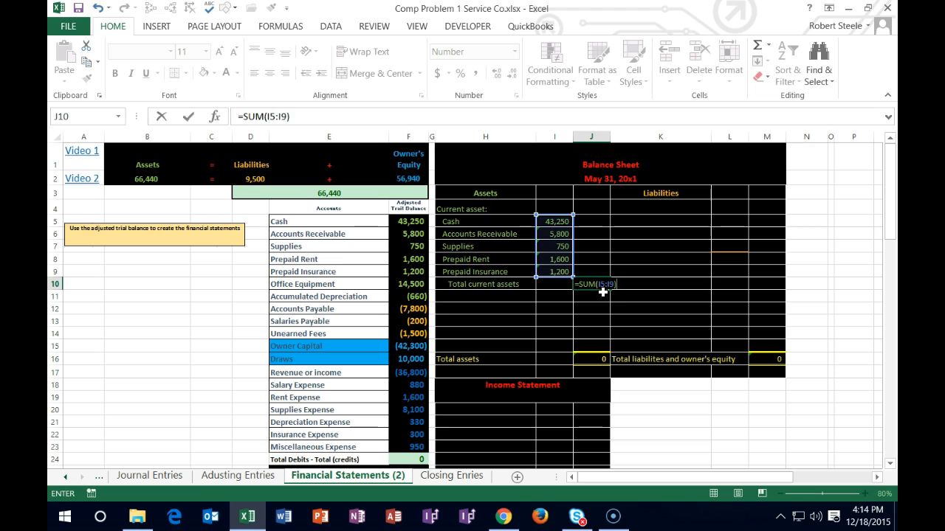
{"action": "key", "text": "Return"}
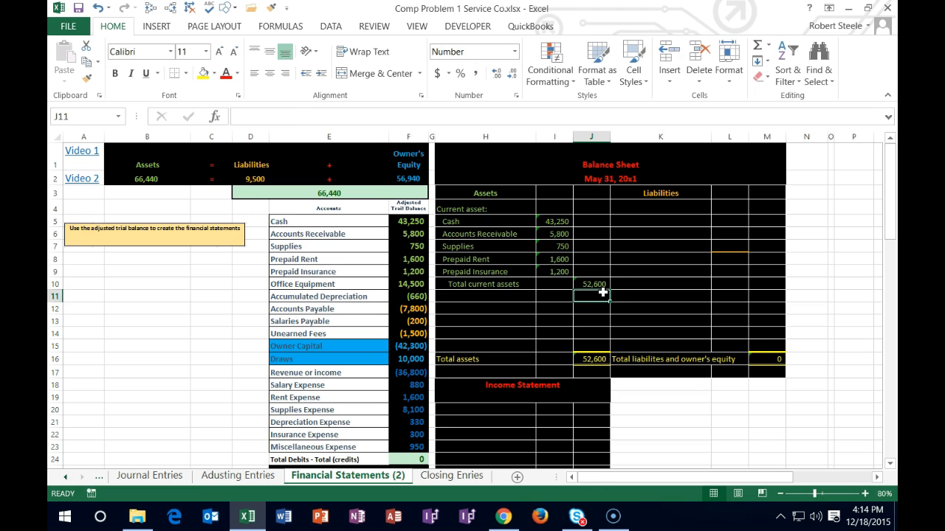
Check the current assets total in the Calculator by adding 43250+5800+750+1600+1200, then return to J10 in Excel.
{"action": "key", "text": "XF86Calculator"}
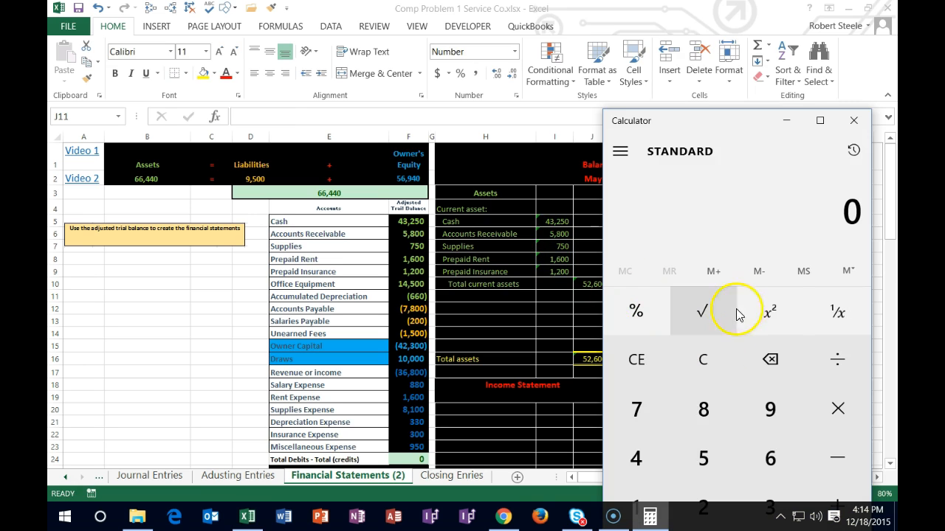
{"action": "type", "text": "43250+5800+"}
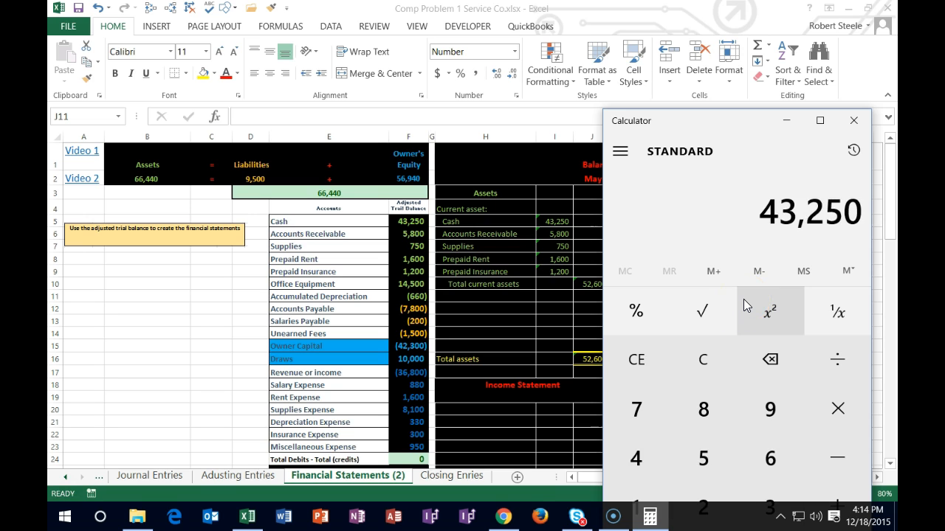
{"action": "type", "text": "75"}
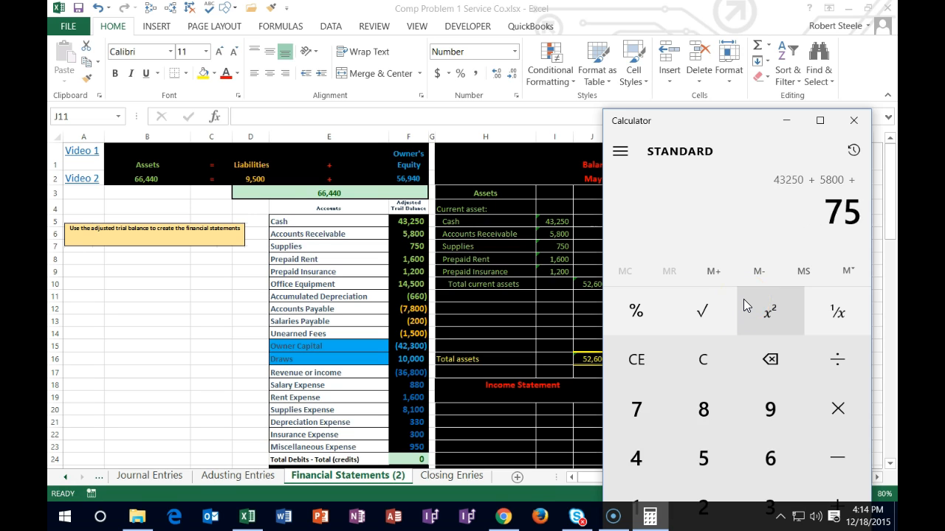
{"action": "type", "text": "0+1600+1200"}
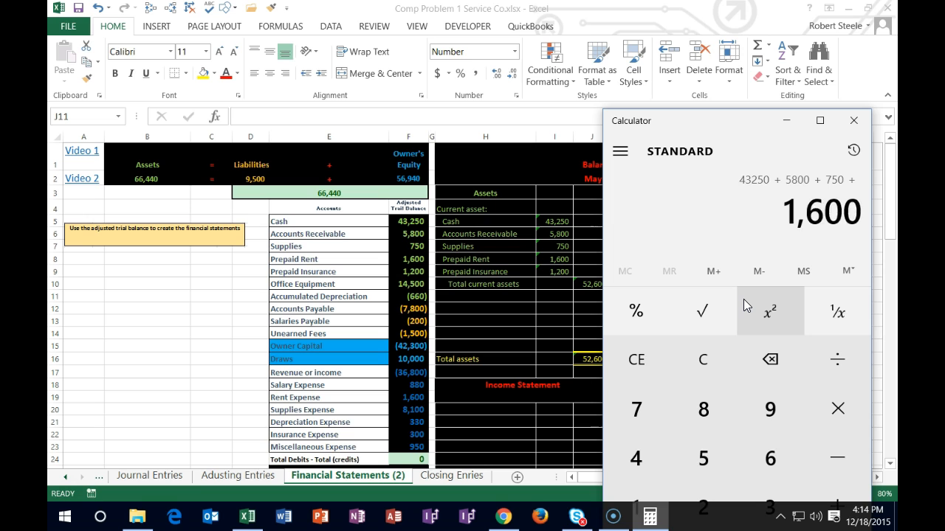
{"action": "key", "text": "Return"}
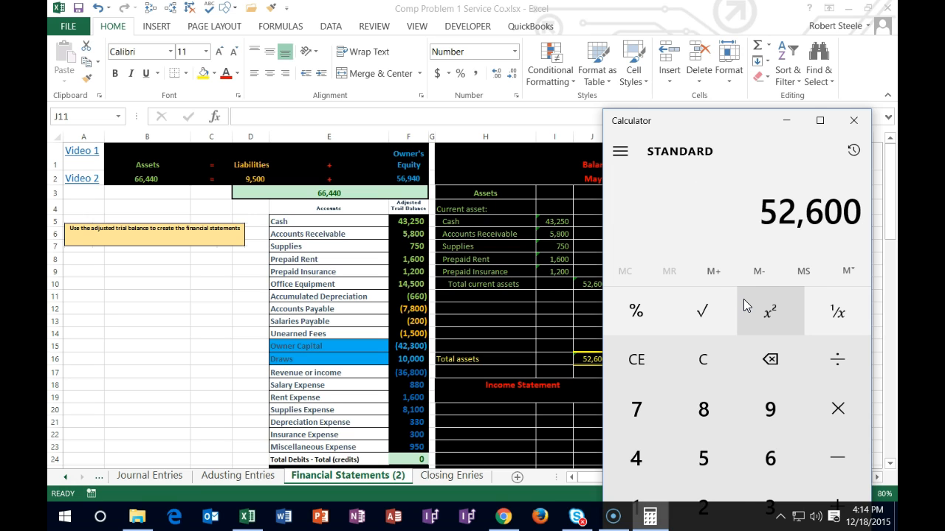
{"action": "left_click", "coordinate": [596, 284]}
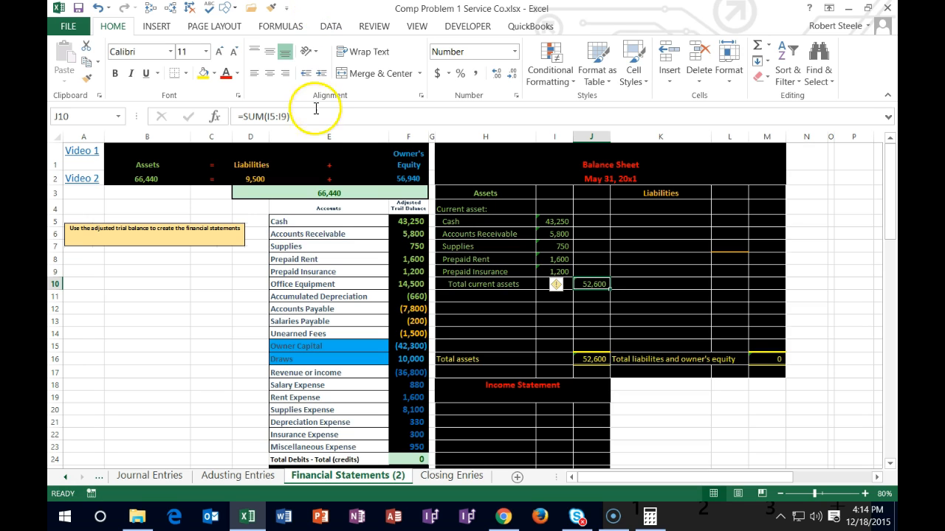
Shade the trial balance account names from Cash through Office Equipment (E5:E10) with the standard light green fill.
{"action": "left_click", "coordinate": [468, 296]}
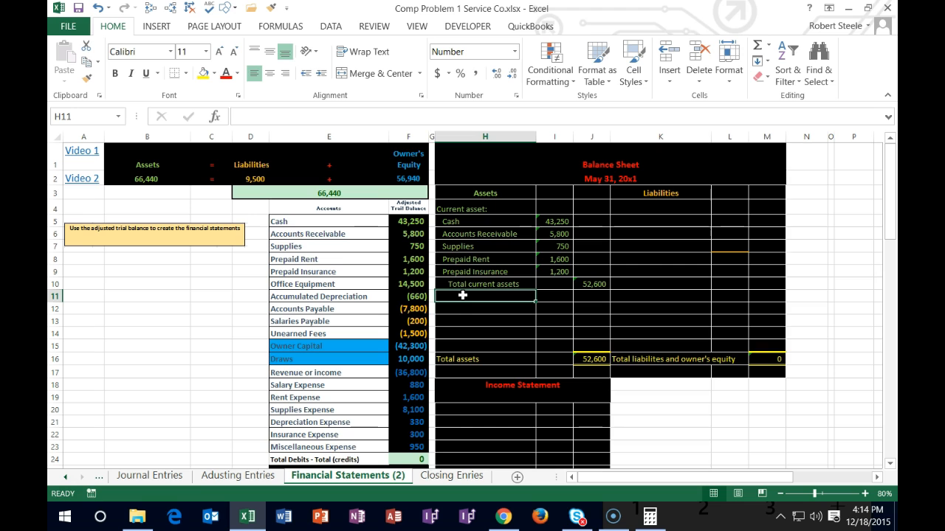
{"action": "left_click_drag", "start_coordinate": [333, 224], "coordinate": [329, 282]}
{"action": "right_click", "coordinate": [329, 274]}
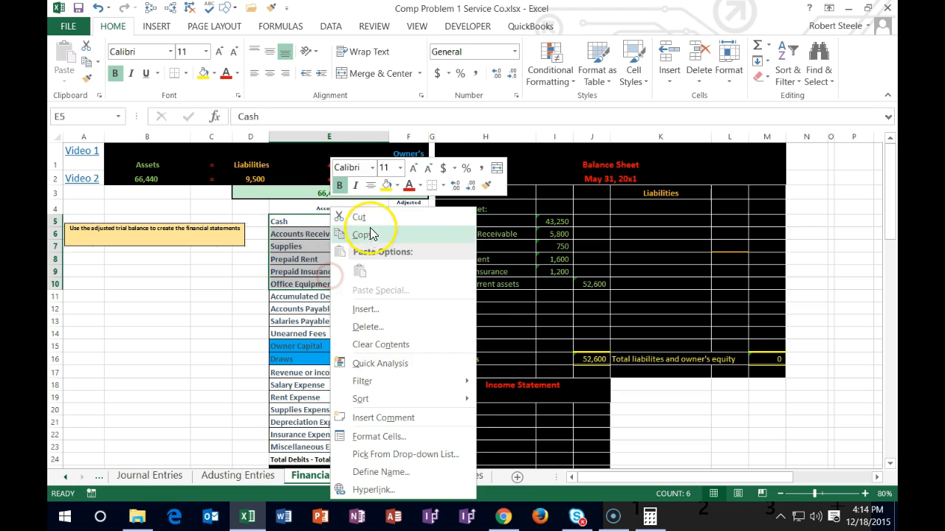
{"action": "left_click", "coordinate": [397, 185]}
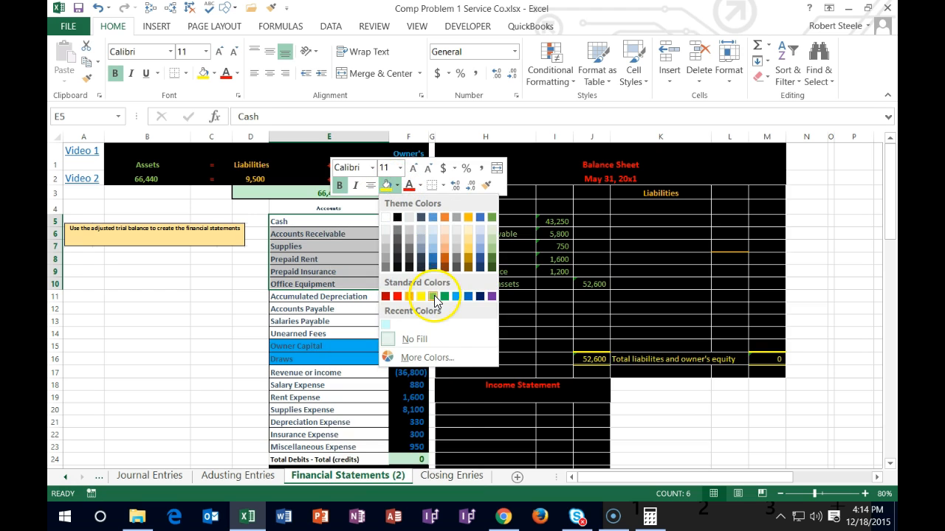
{"action": "left_click", "coordinate": [432, 296]}
{"action": "left_click", "coordinate": [336, 298]}
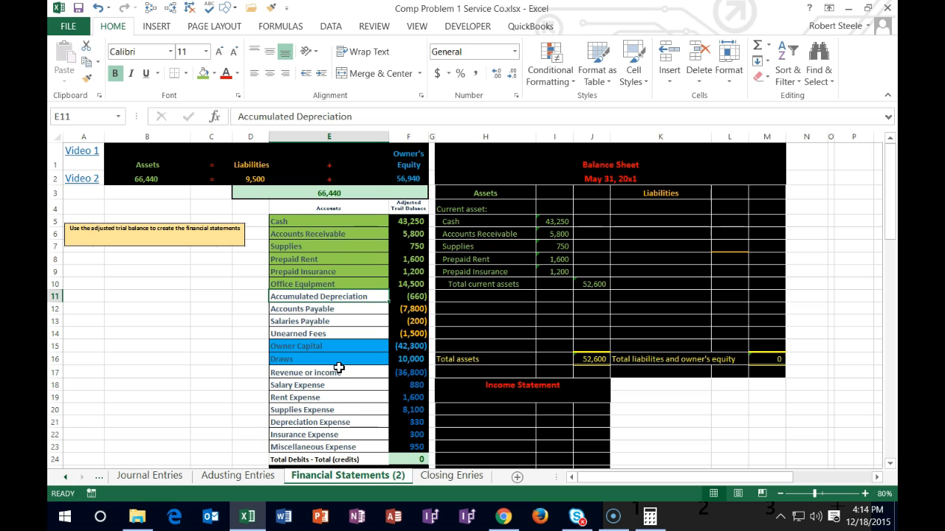
Enter the heading "Property plant and equipment:" in H11, below total current assets.
{"action": "left_click", "coordinate": [457, 294]}
{"action": "type", "text": "Pr"}
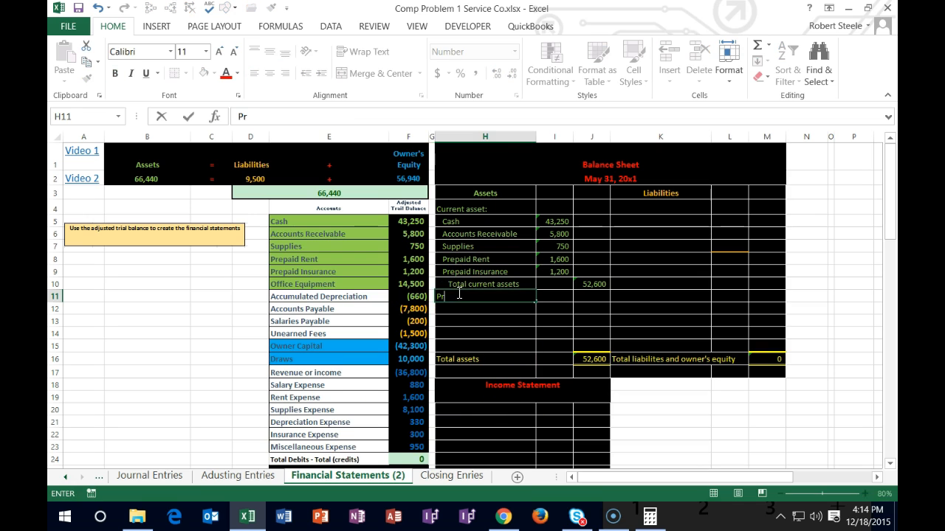
{"action": "type", "text": "operty plant and equ"}
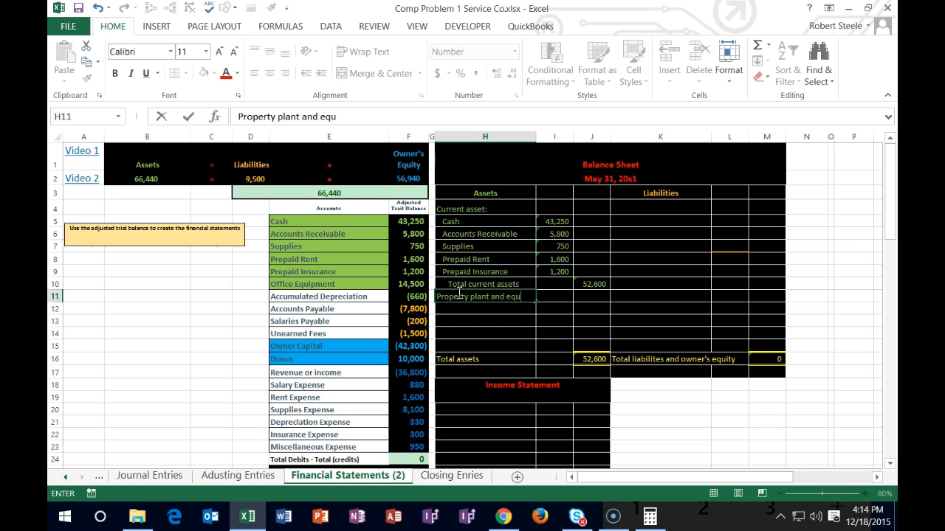
{"action": "type", "text": "ipment:"}
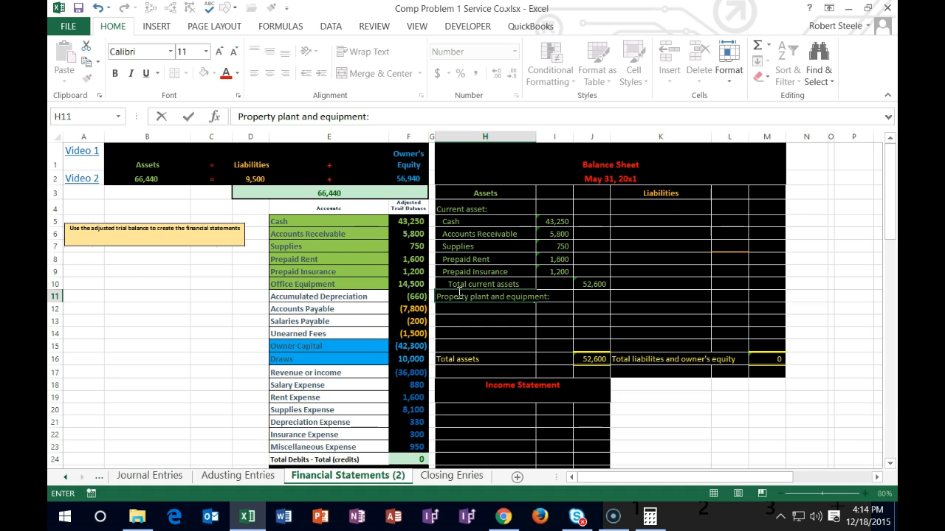
{"action": "key", "text": "Return"}
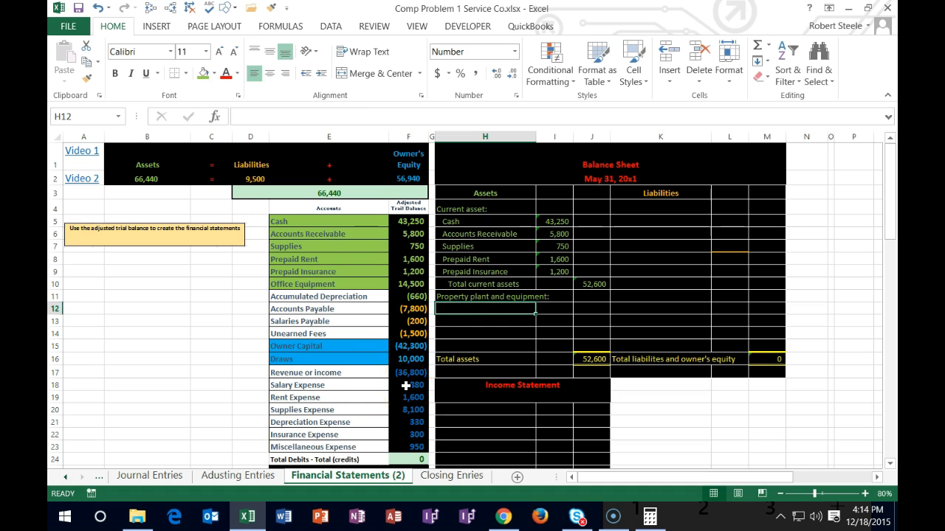
Remove the fill color from the Office Equipment account name in E10, leaving only current assets shaded.
{"action": "right_click", "coordinate": [308, 283]}
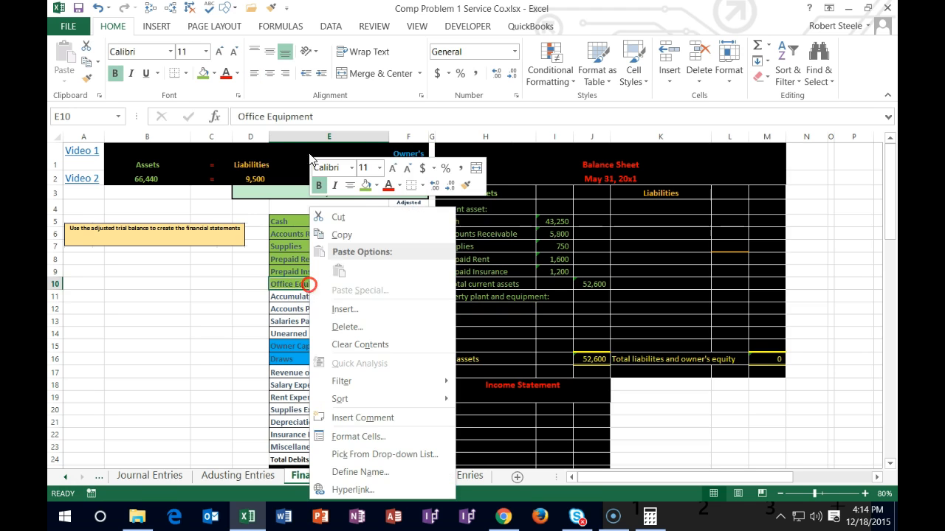
{"action": "left_click", "coordinate": [376, 186]}
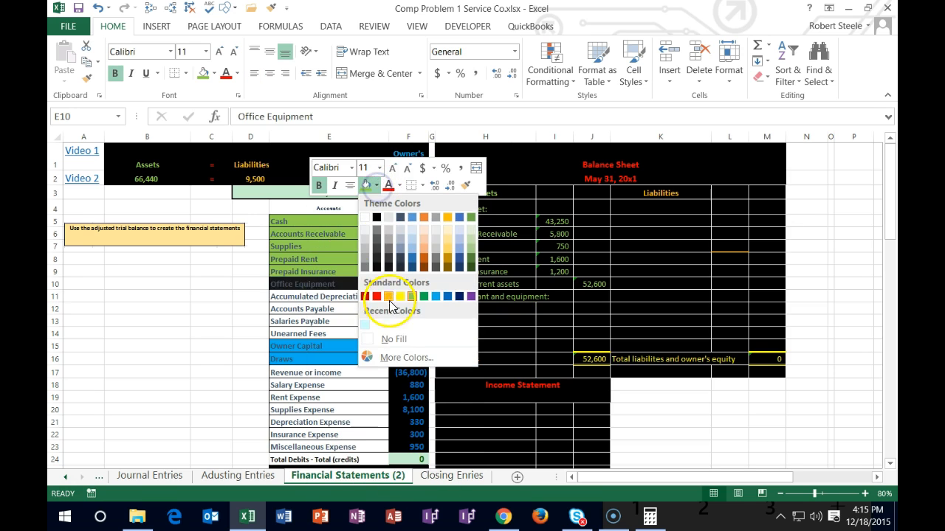
{"action": "left_click", "coordinate": [389, 334]}
{"action": "left_click", "coordinate": [344, 310]}
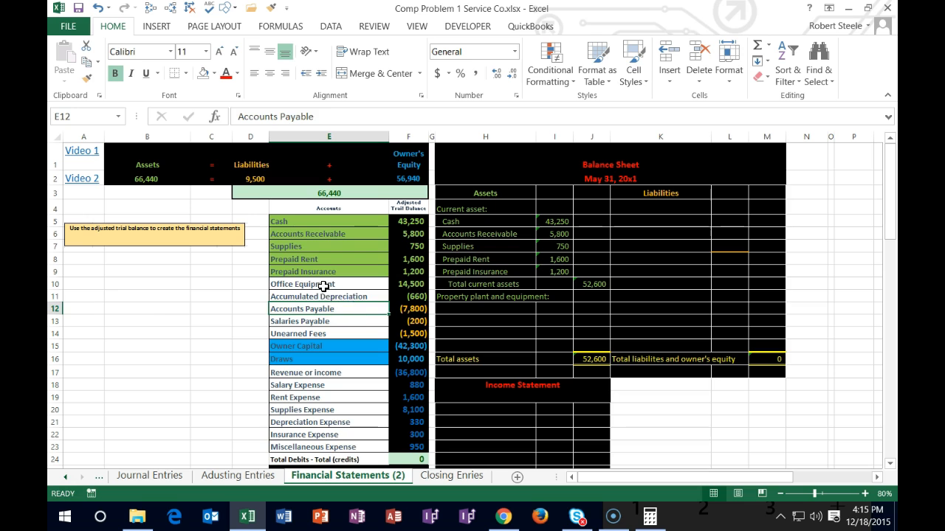
Review the Office Equipment and Accumulated Depreciation accounts and their combined amounts in F10:F11 of the trial balance.
{"action": "left_click", "coordinate": [326, 286]}
{"action": "key", "text": "Down"}
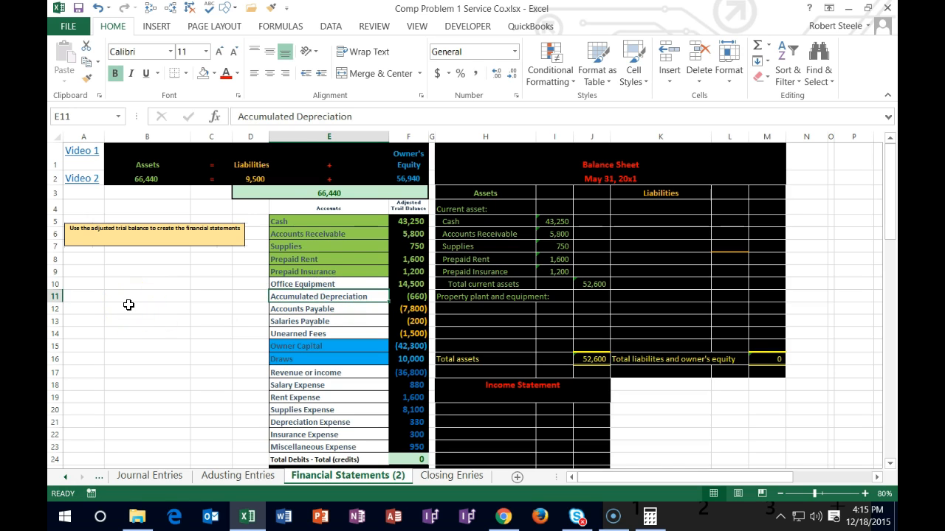
{"action": "left_click_drag", "start_coordinate": [398, 285], "coordinate": [398, 291]}
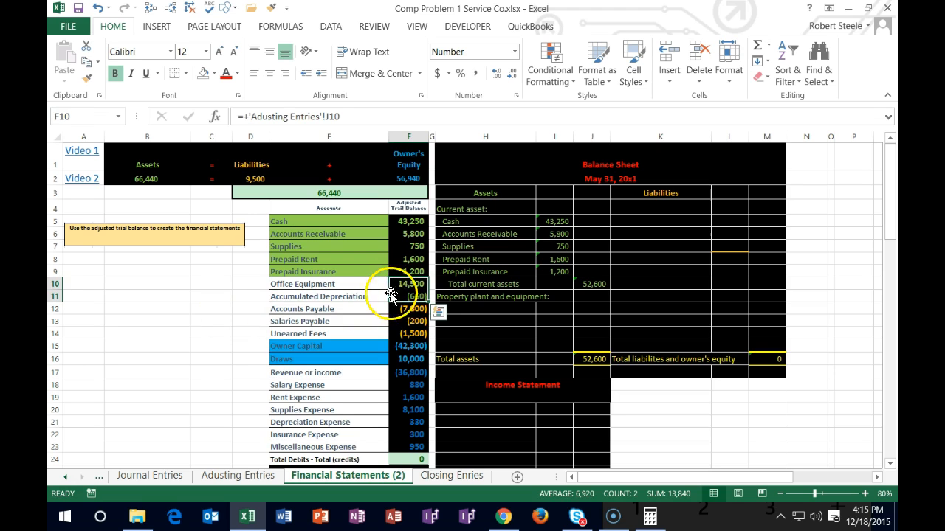
Copy the Office Equipment and Accumulated Depreciation names from E10:E11, paste them as values into H12:H13, and indent them one level.
{"action": "right_click", "coordinate": [362, 286]}
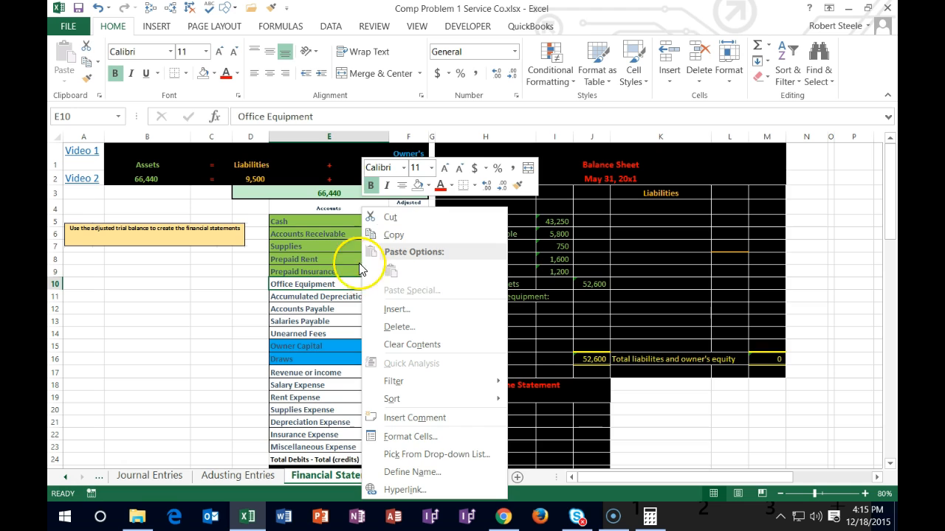
{"action": "left_click", "coordinate": [326, 281]}
{"action": "left_click_drag", "start_coordinate": [326, 282], "coordinate": [325, 294]}
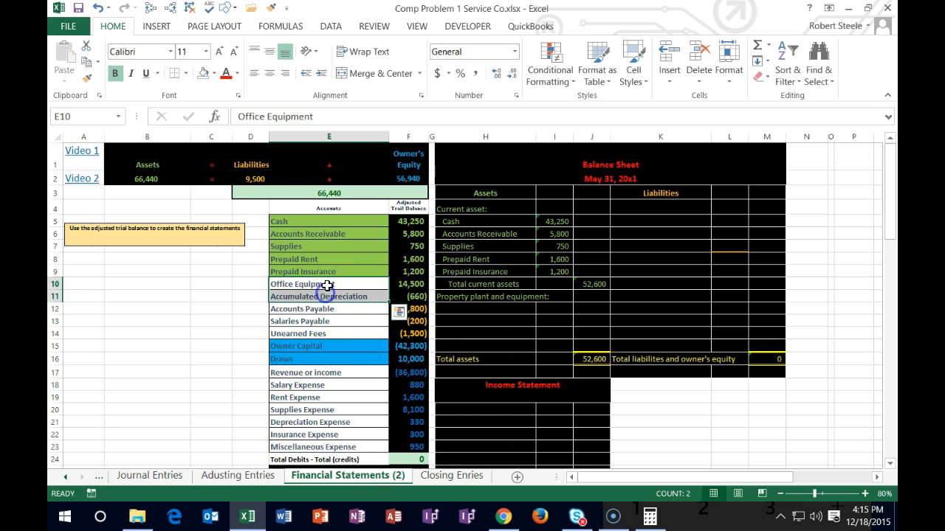
{"action": "right_click", "coordinate": [330, 284]}
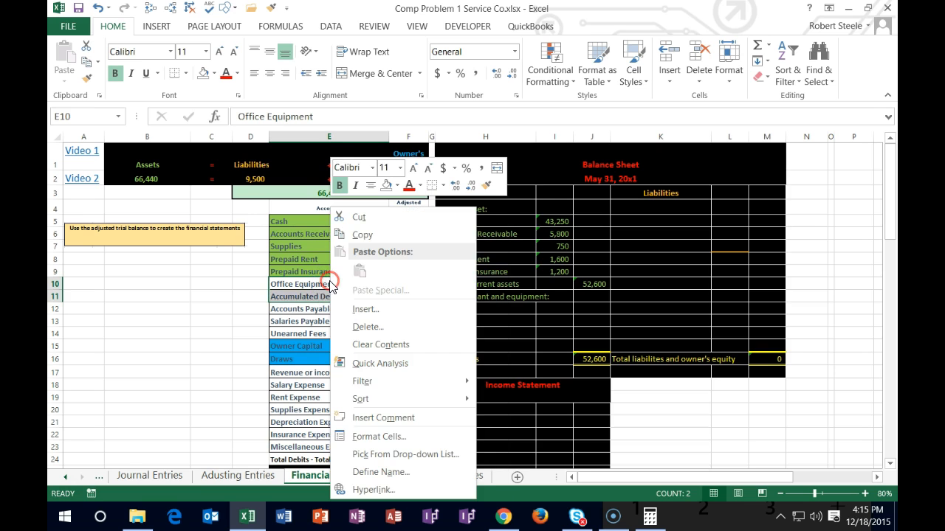
{"action": "left_click", "coordinate": [362, 235]}
{"action": "left_click", "coordinate": [471, 305]}
{"action": "right_click", "coordinate": [471, 304]}
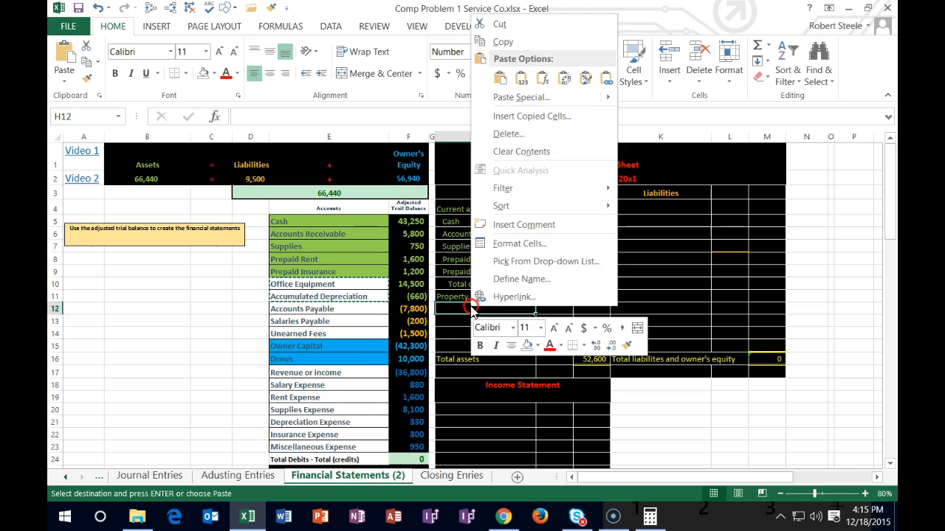
{"action": "left_click", "coordinate": [521, 78]}
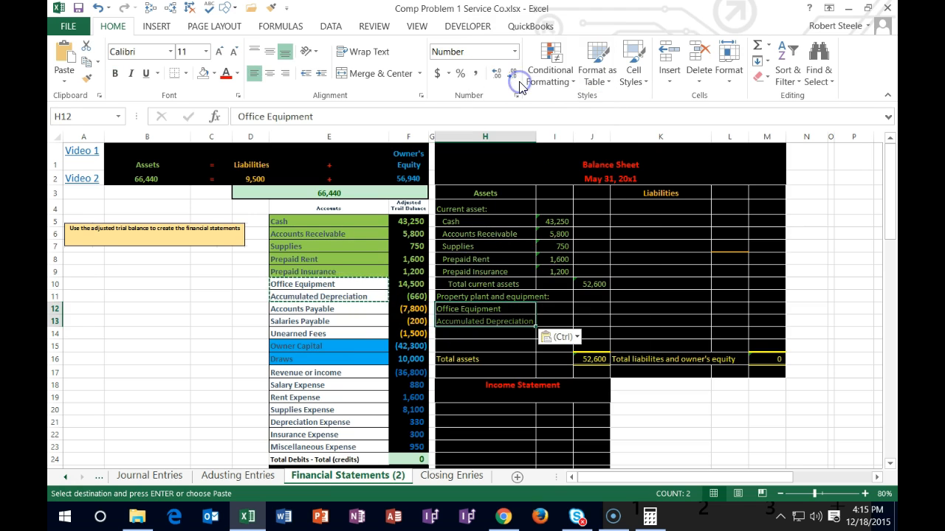
{"action": "left_click", "coordinate": [479, 316]}
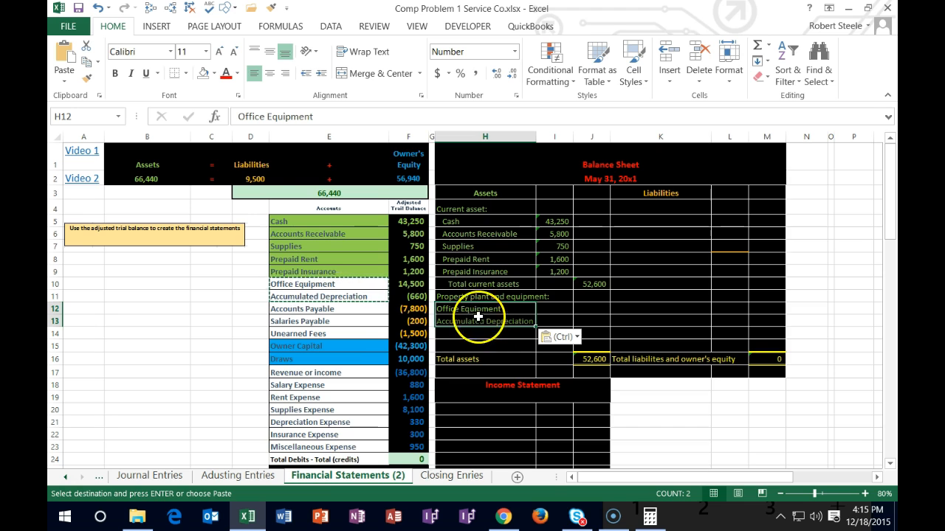
{"action": "left_click", "coordinate": [321, 74]}
Review the property, plant and equipment lines in H11:H13 against the equipment and accumulated depreciation amounts in F10:F11.
{"action": "left_click", "coordinate": [475, 296]}
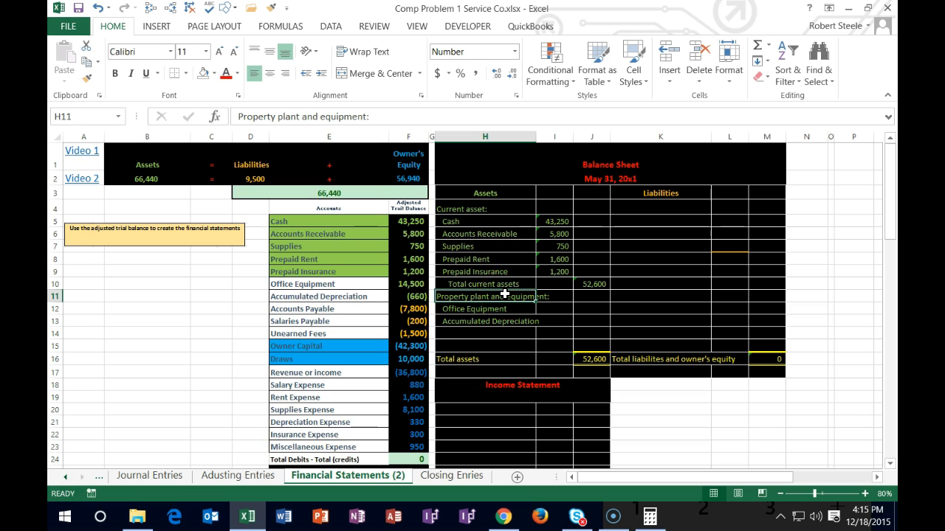
{"action": "key", "text": "Down"}
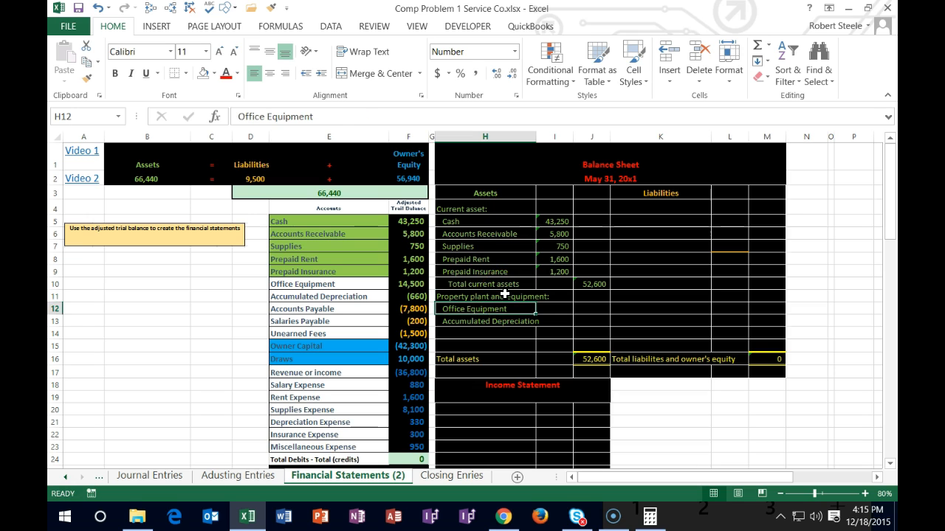
{"action": "key", "text": "Down"}
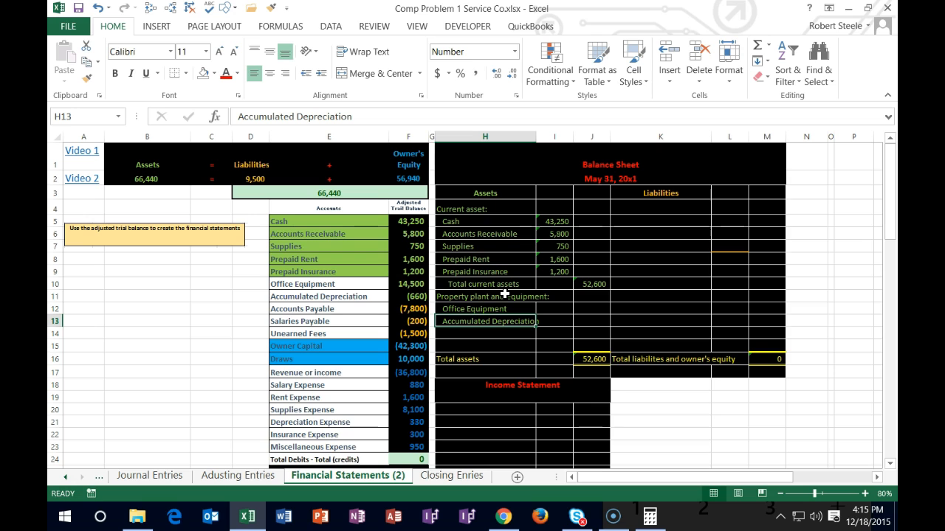
{"action": "left_click", "coordinate": [413, 296]}
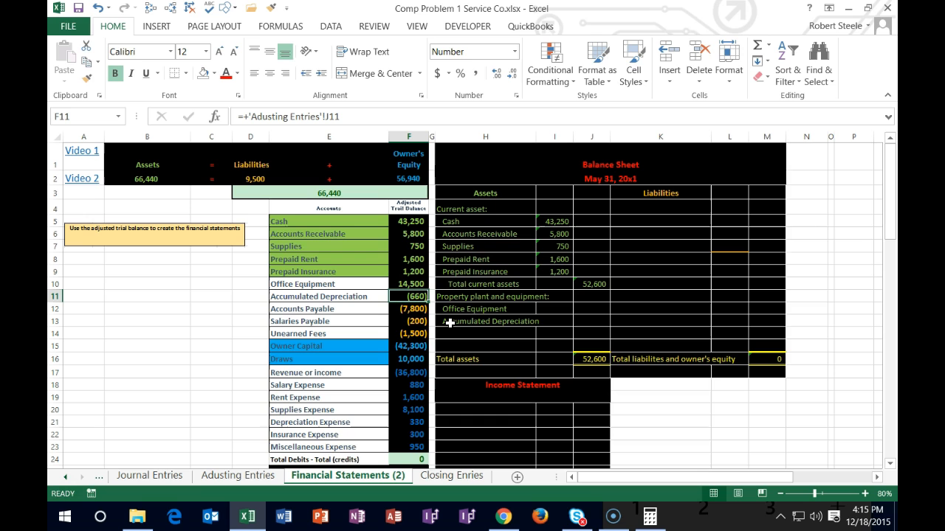
{"action": "left_click", "coordinate": [411, 283]}
{"action": "left_click_drag", "start_coordinate": [410, 285], "coordinate": [414, 294]}
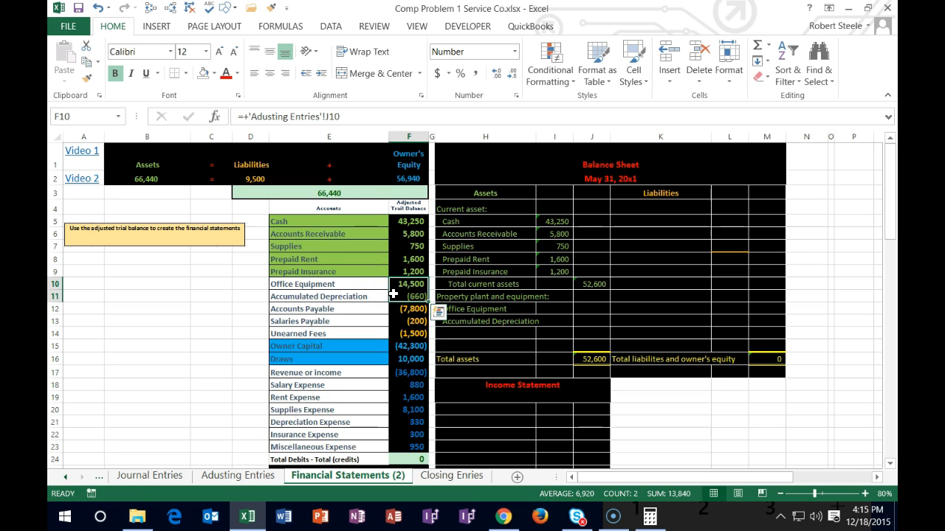
{"action": "left_click", "coordinate": [474, 309]}
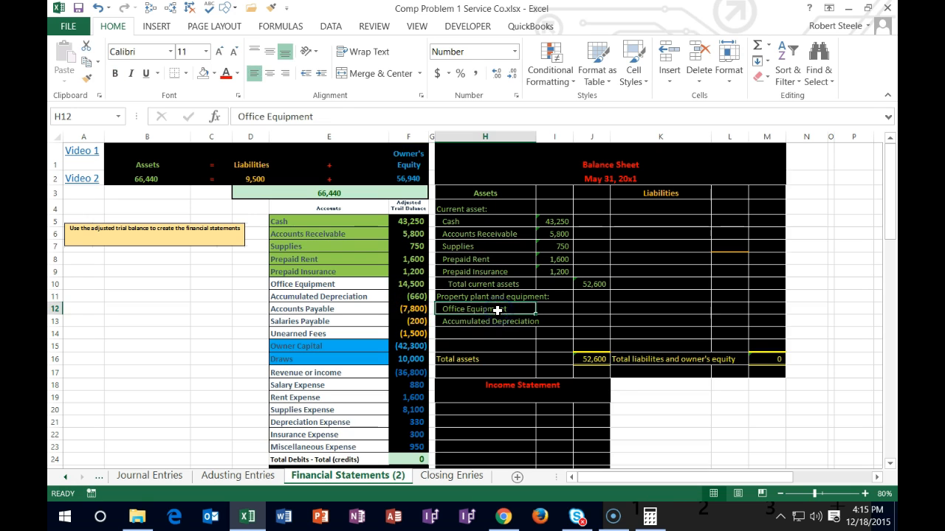
{"action": "left_click", "coordinate": [476, 323]}
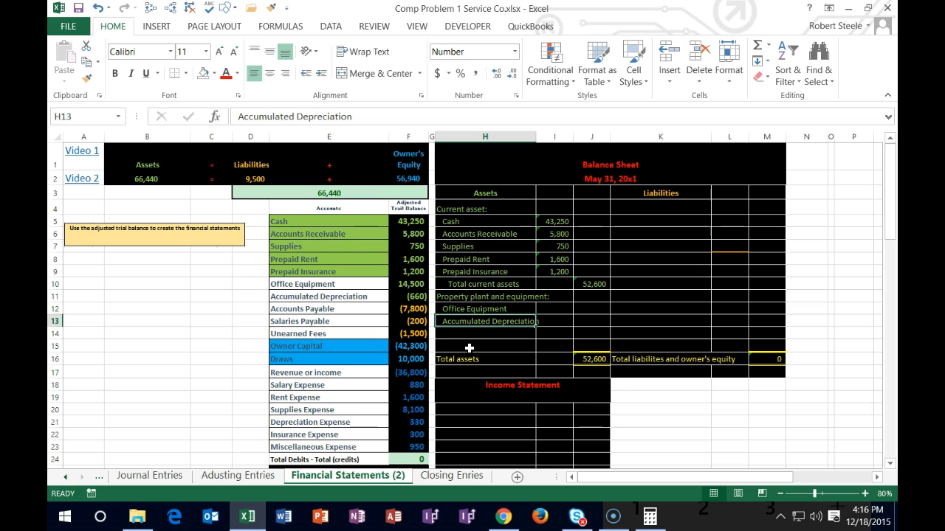
Reword the Accumulated Depreciation label in H13 as "less Acc. Depreciation".
{"action": "double_click", "coordinate": [443, 322]}
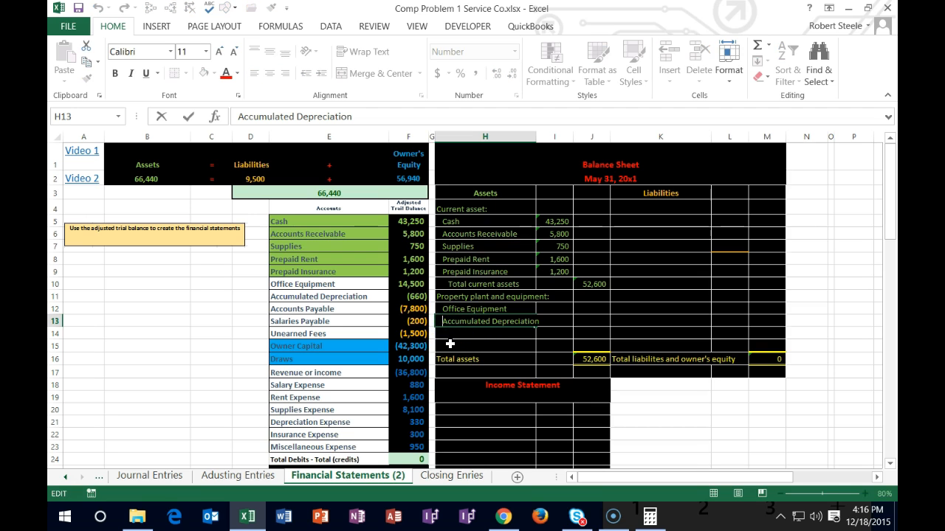
{"action": "type", "text": "less"}
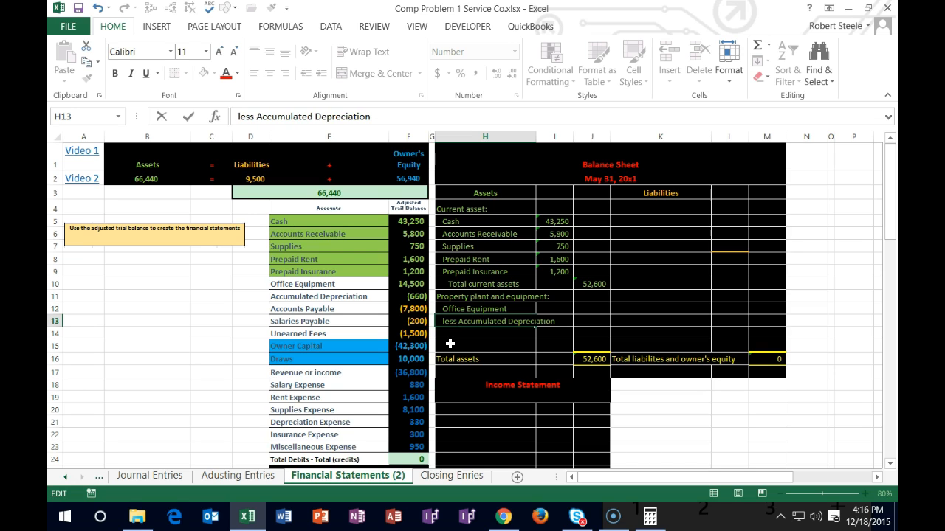
{"action": "key", "text": "Right"}
{"action": "key", "text": "Right"}
{"action": "key", "text": "Right"}
{"action": "key", "text": "Right"}
{"action": "key", "text": "Right"}
{"action": "key", "text": "Right"}
{"action": "key", "text": "BackSpace"}
{"action": "key", "text": "BackSpace"}
{"action": "key", "text": "BackSpace"}
{"action": "key", "text": "BackSpace"}
{"action": "key", "text": "BackSpace"}
{"action": "key", "text": "BackSpace"}
{"action": "key", "text": "BackSpace"}
{"action": "key", "text": "BackSpace"}
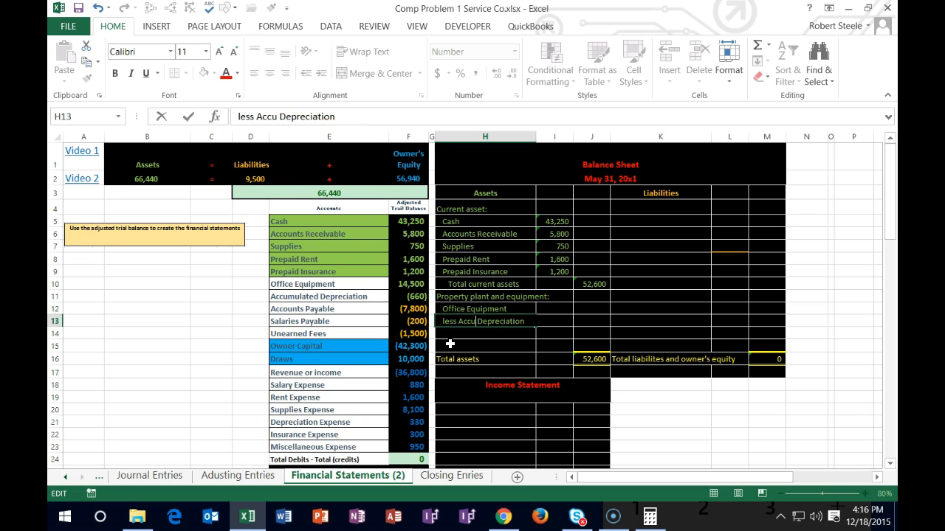
{"action": "type", "text": "."}
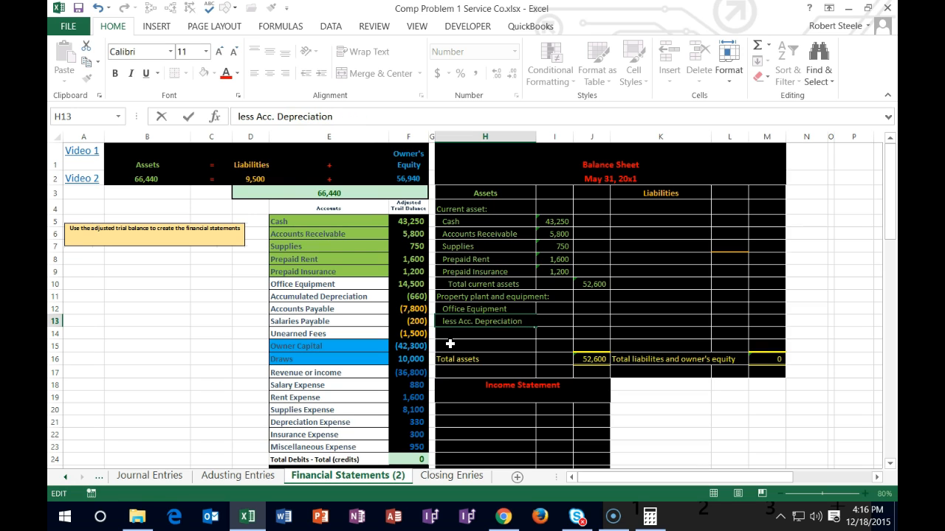
{"action": "key", "text": "Return"}
Link the Office Equipment amount in I12 to the trial balance with the formula =F10.
{"action": "key", "text": "Right"}
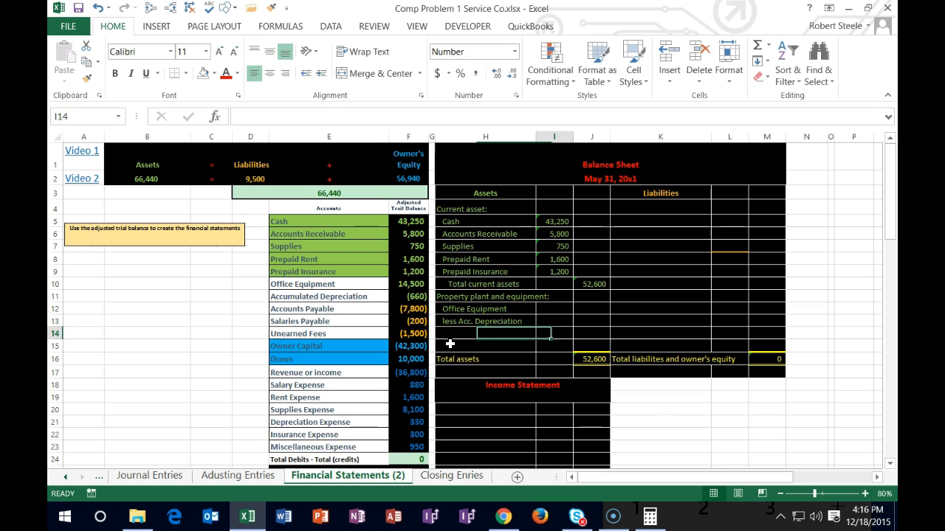
{"action": "key", "text": "Up"}
{"action": "key", "text": "Up"}
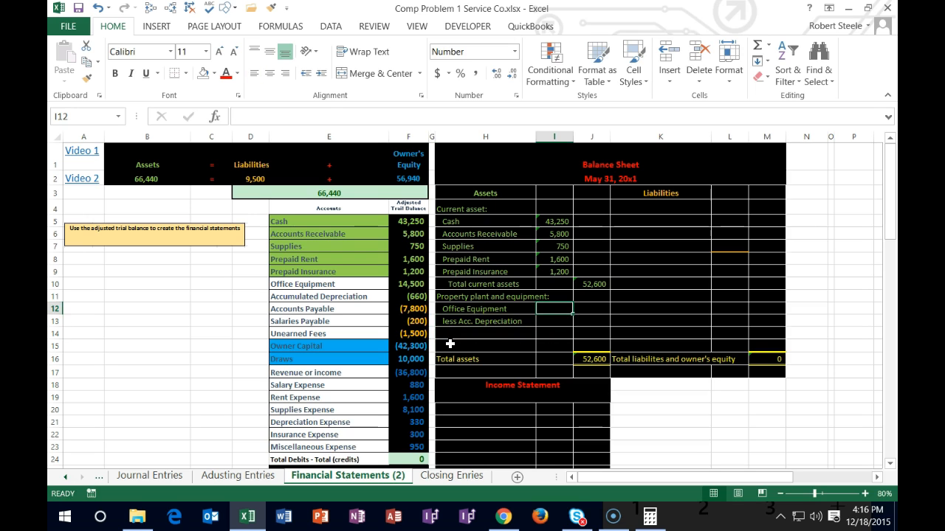
{"action": "type", "text": "="}
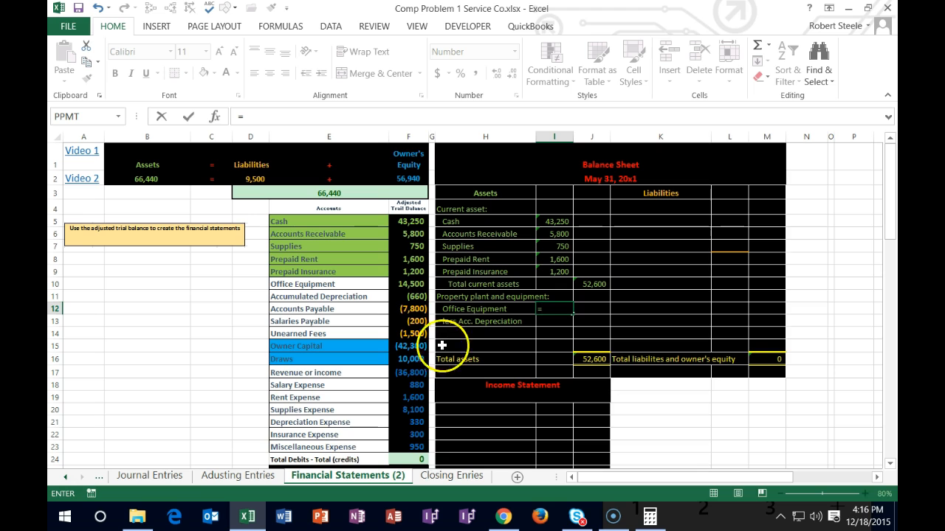
{"action": "left_click", "coordinate": [416, 285]}
{"action": "key", "text": "Return"}
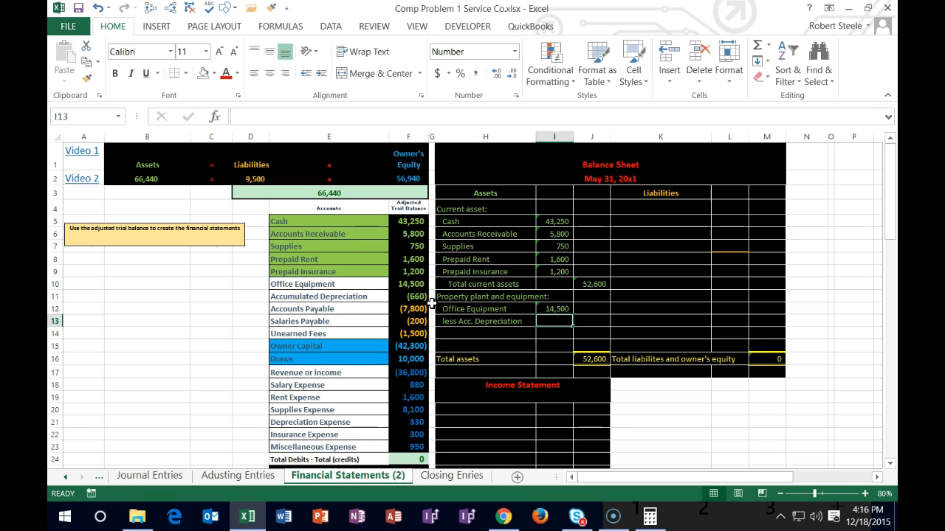
Enter the accumulated depreciation in I13 as the negated trial balance amount -F11, and clear the cell again.
{"action": "type", "text": "-"}
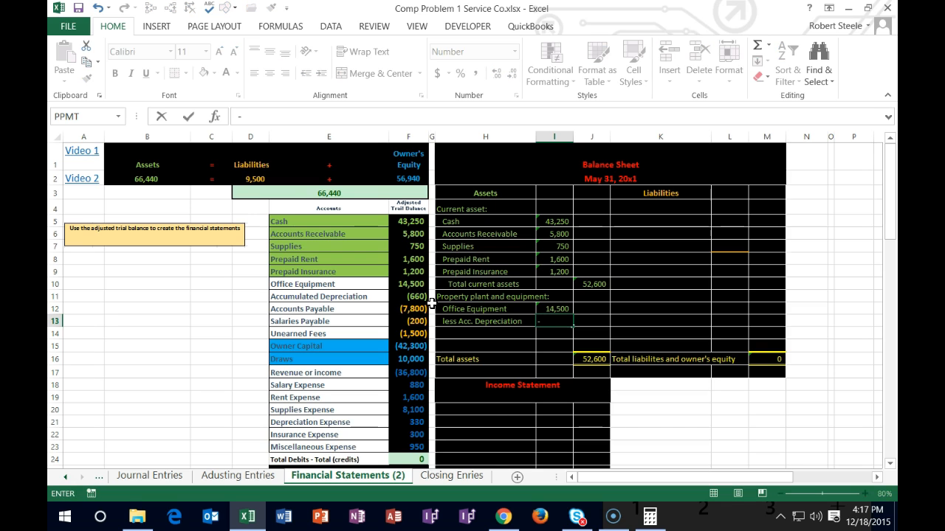
{"action": "left_click", "coordinate": [427, 303]}
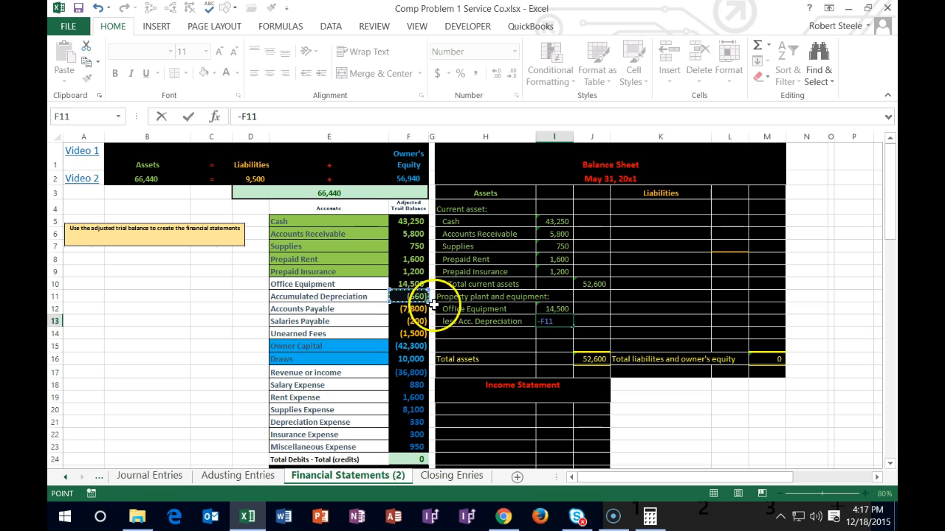
{"action": "key", "text": "Return"}
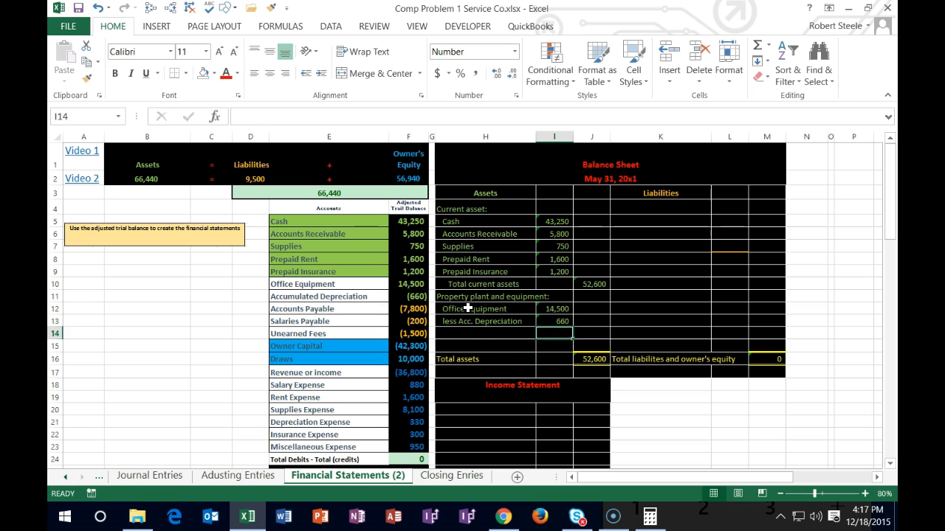
{"action": "key", "text": "Up"}
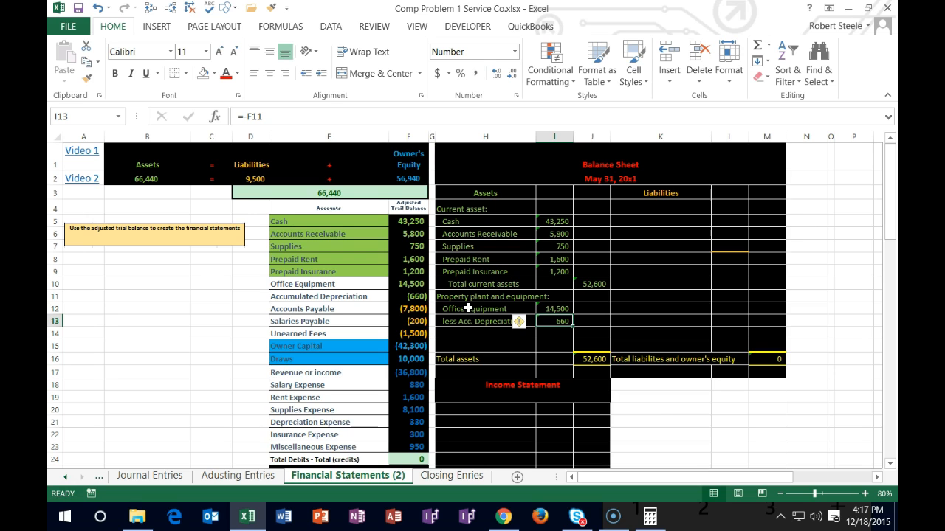
{"action": "key", "text": "Delete"}
Link the accumulated depreciation amount in I13 to the trial balance with the formula =F11.
{"action": "left_click", "coordinate": [555, 322]}
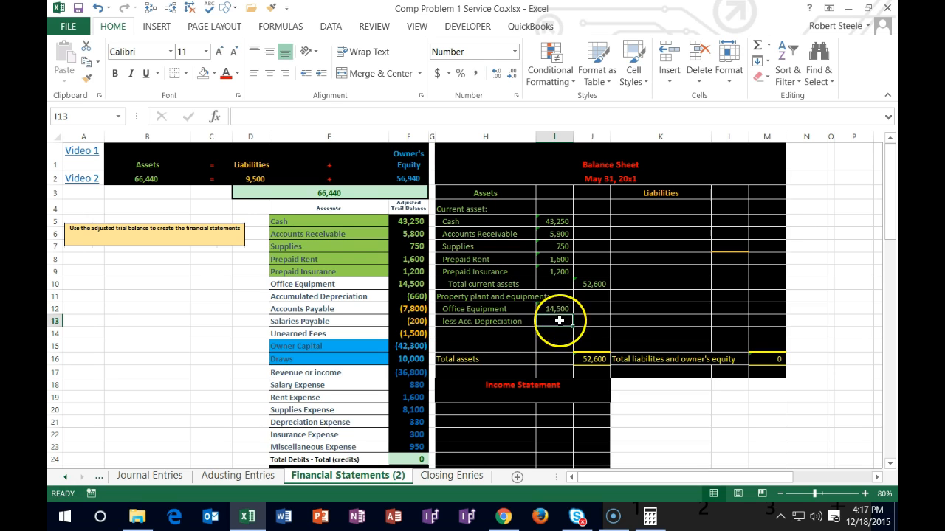
{"action": "type", "text": "="}
{"action": "left_click", "coordinate": [420, 296]}
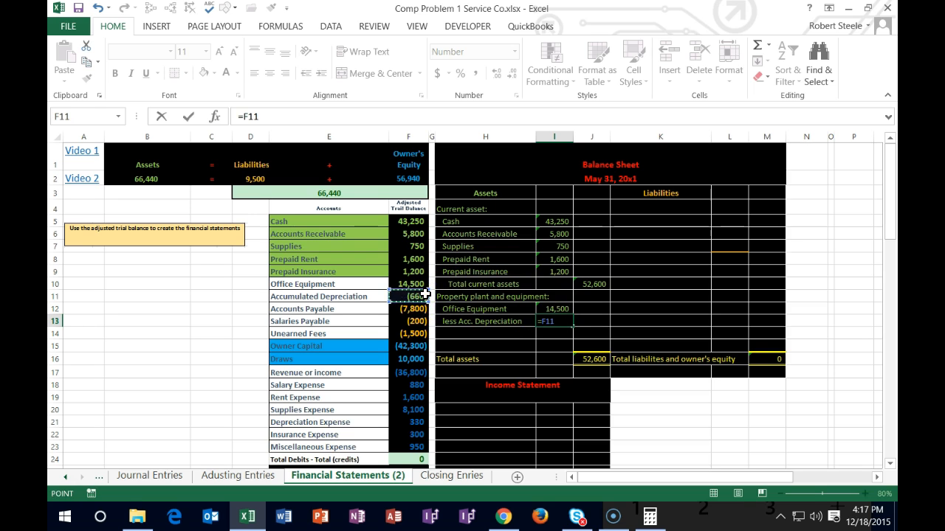
{"action": "key", "text": "Return"}
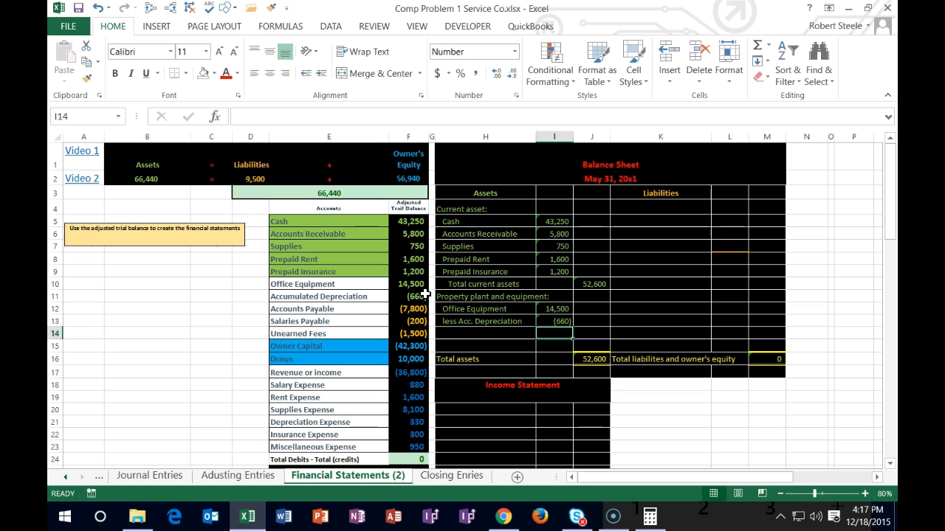
Reverse the sign of the accumulated depreciation in I13 by extending its formula to =F11*-1.
{"action": "left_click", "coordinate": [546, 322]}
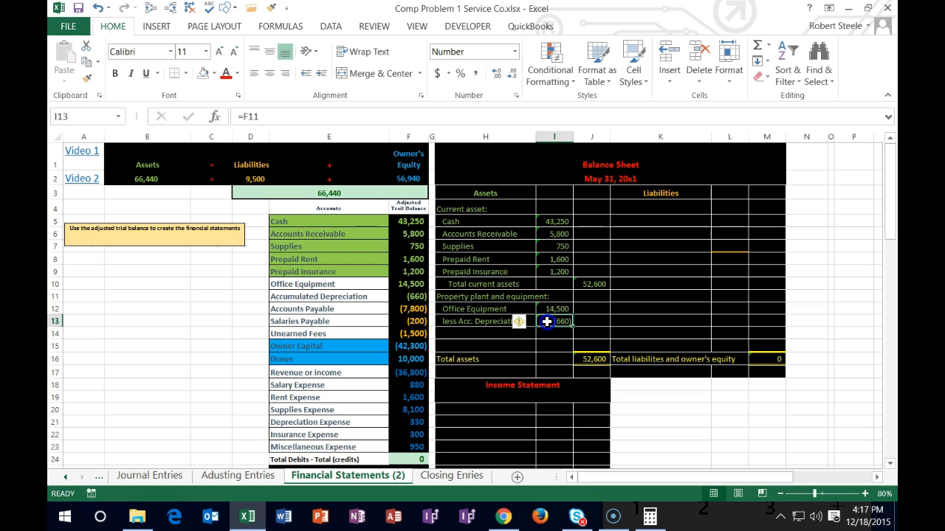
{"action": "left_click", "coordinate": [283, 117]}
{"action": "type", "text": "*"}
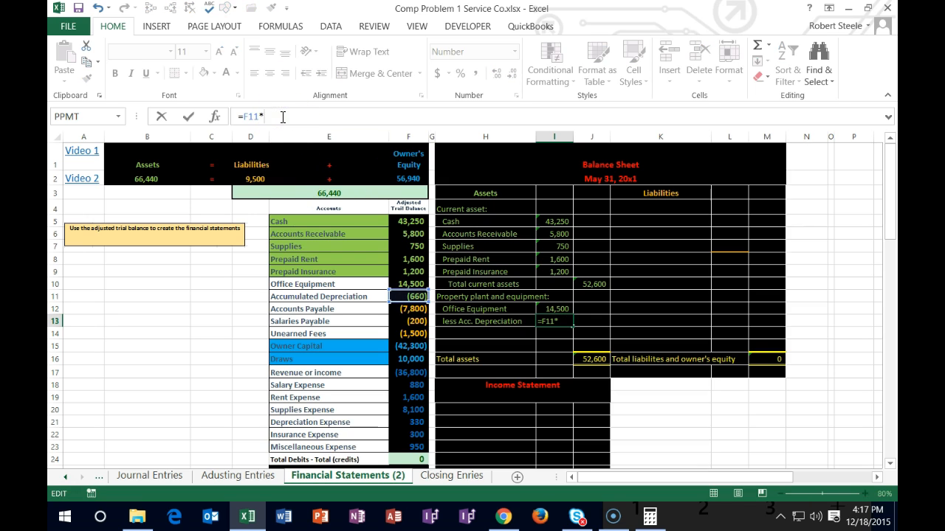
{"action": "type", "text": "-1"}
{"action": "key", "text": "Return"}
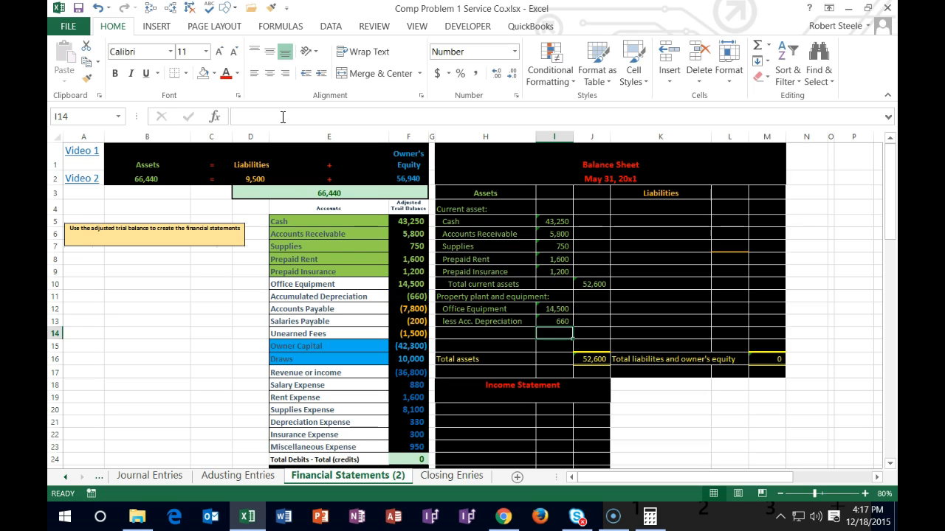
{"action": "key", "text": "Right"}
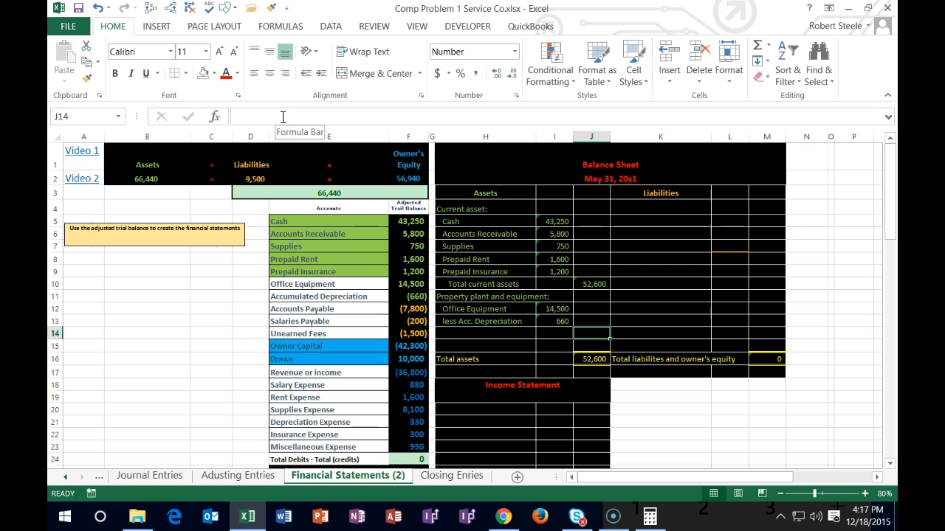
Rewrite the accumulated depreciation formula in I13 as =-F11.
{"action": "left_click", "coordinate": [564, 310]}
{"action": "left_click", "coordinate": [559, 321]}
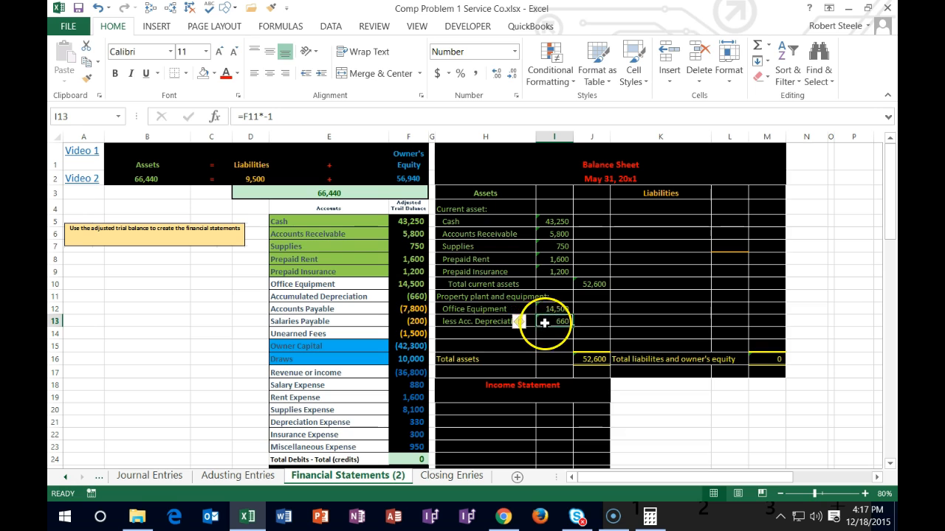
{"action": "double_click", "coordinate": [547, 321]}
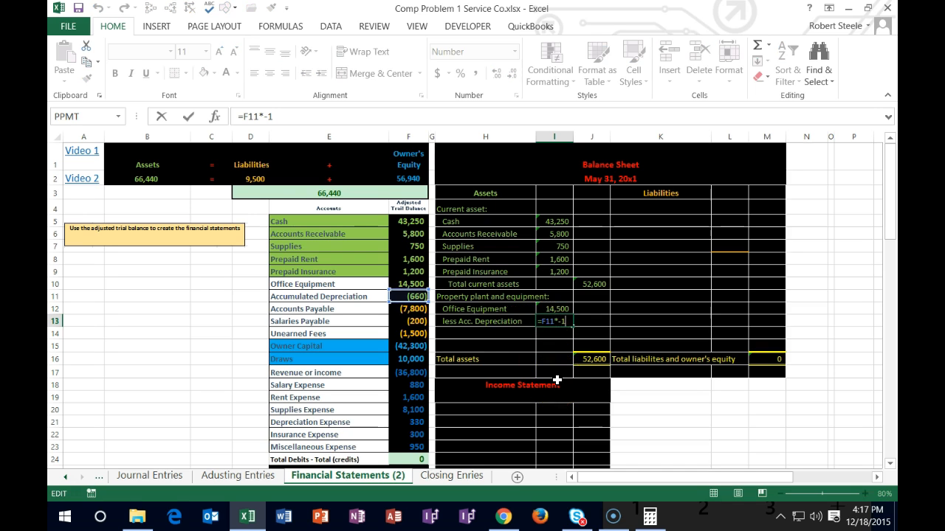
{"action": "key", "text": "BackSpace"}
{"action": "key", "text": "BackSpace"}
{"action": "key", "text": "BackSpace"}
{"action": "key", "text": "Left"}
{"action": "key", "text": "Left"}
{"action": "key", "text": "Left"}
{"action": "type", "text": "-"}
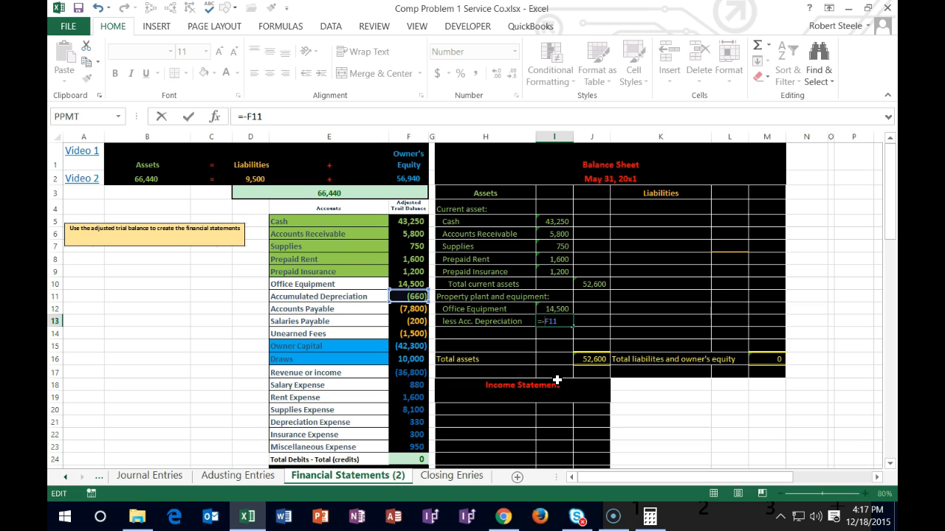
{"action": "key", "text": "Return"}
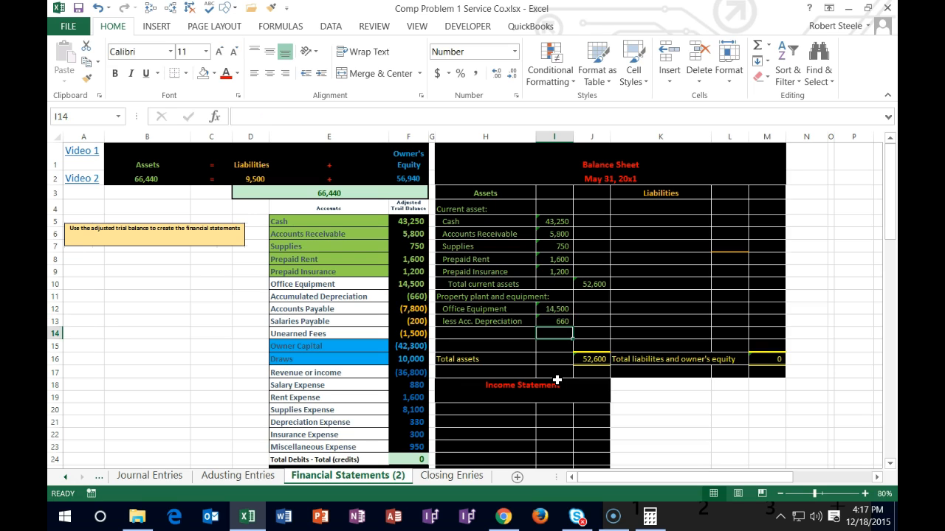
Clear I13 and re-enter the accumulated depreciation as the negated trial balance amount -F11.
{"action": "key", "text": "Up"}
{"action": "key", "text": "Delete"}
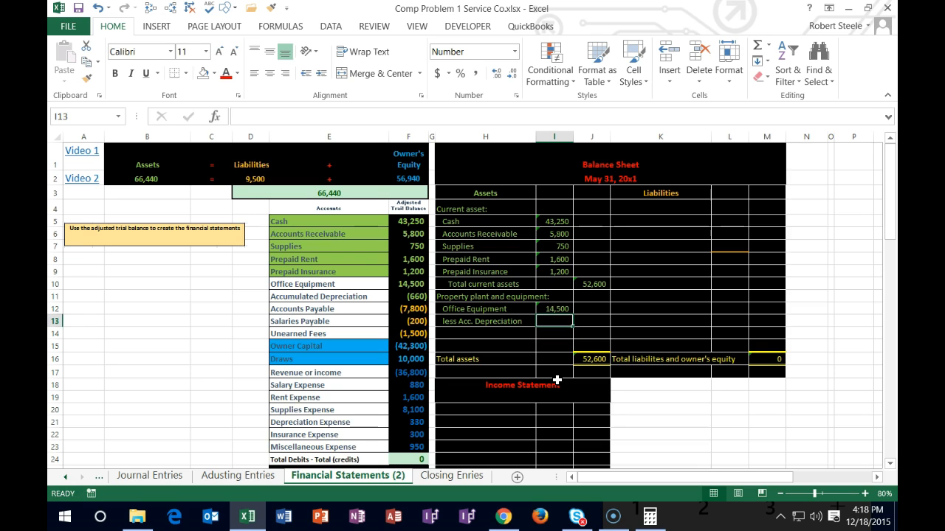
{"action": "type", "text": "="}
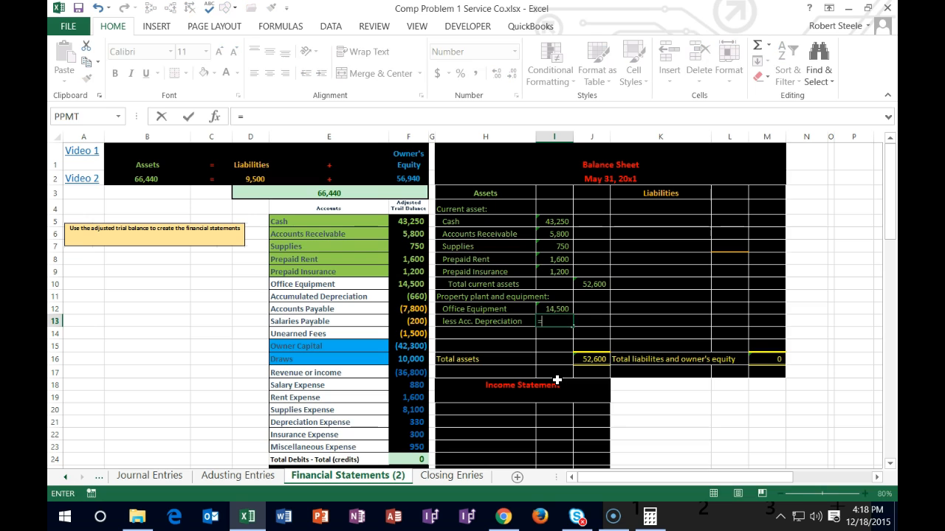
{"action": "key", "text": "BackSpace"}
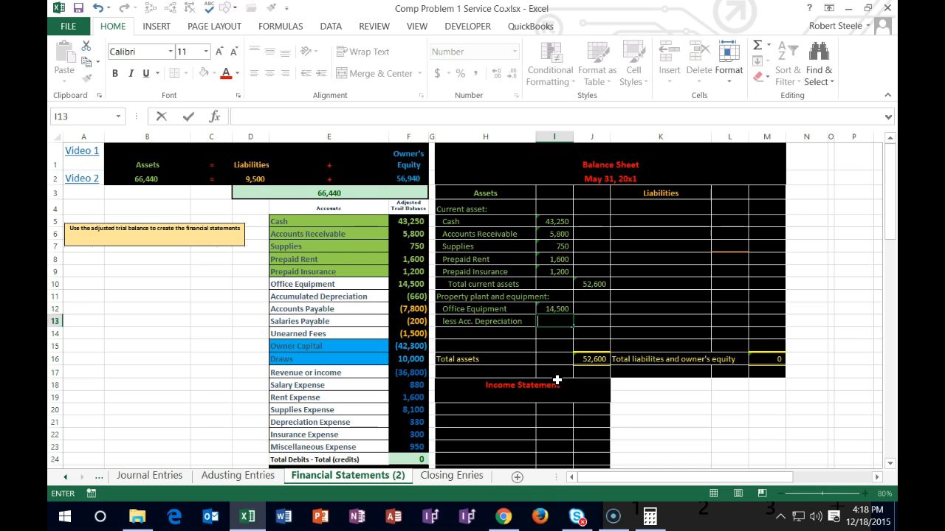
{"action": "type", "text": "-"}
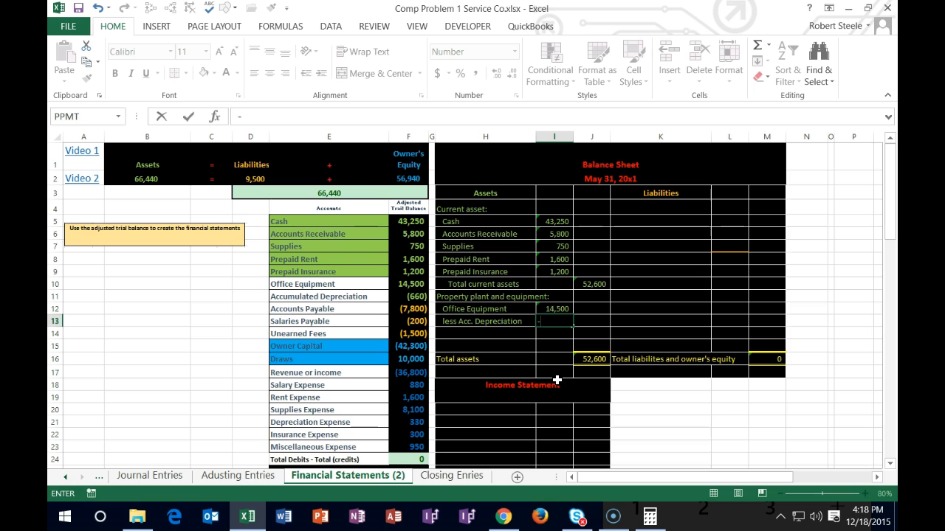
{"action": "left_click", "coordinate": [420, 296]}
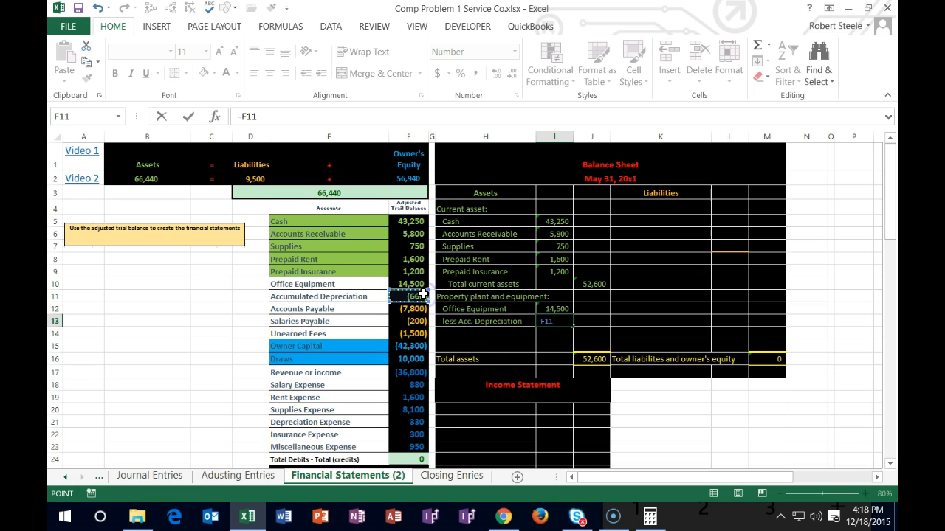
{"action": "key", "text": "Return"}
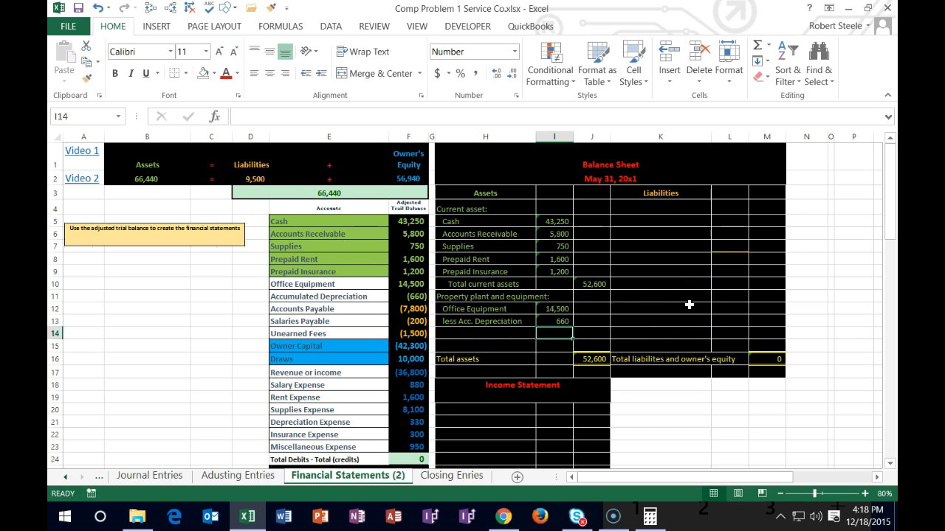
Label H14 "Total property plant and equipment", calculate it in J14 with =I12-I13, and check it against the sum of F10:F11.
{"action": "key", "text": "Left"}
{"action": "type", "text": "Tota"}
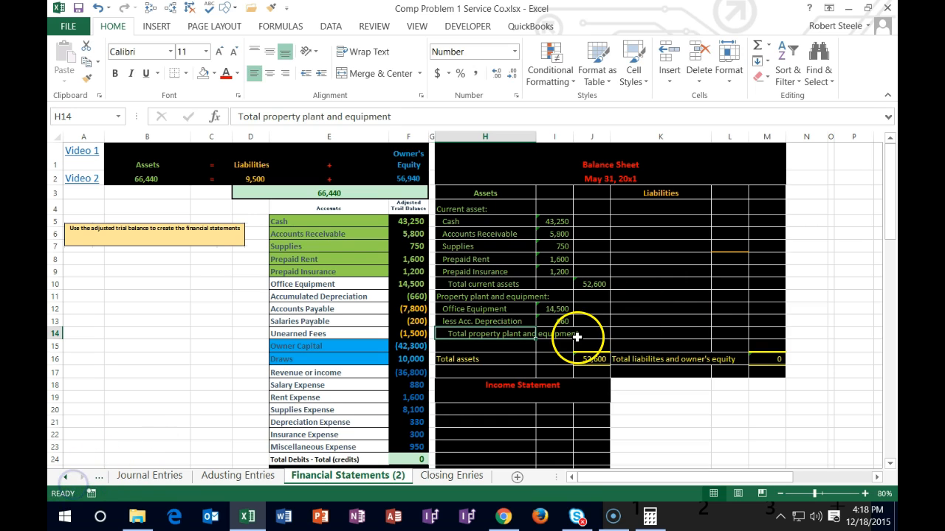
{"action": "left_click", "coordinate": [580, 336]}
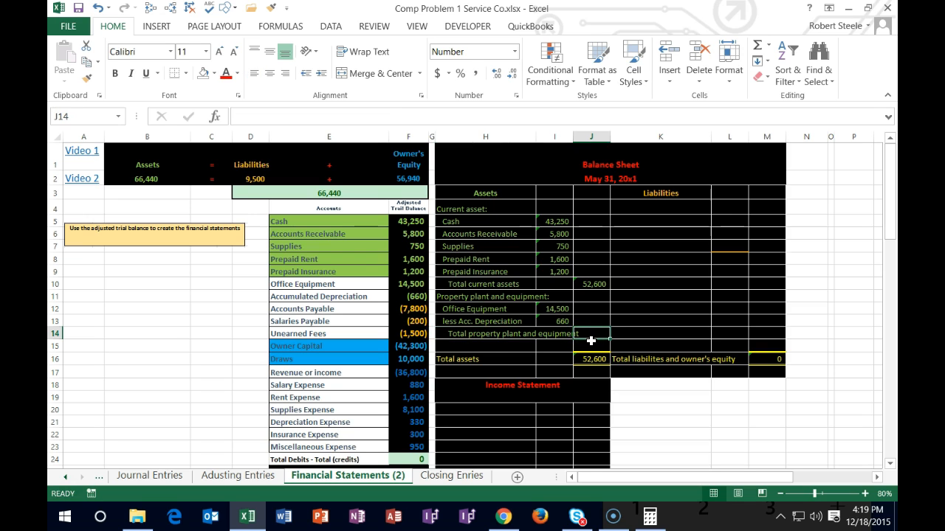
{"action": "type", "text": "="}
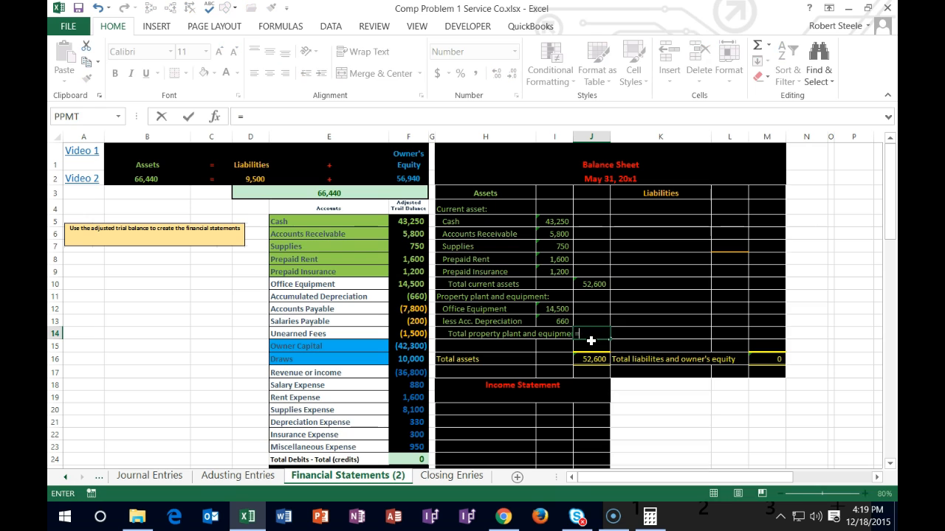
{"action": "left_click", "coordinate": [561, 304]}
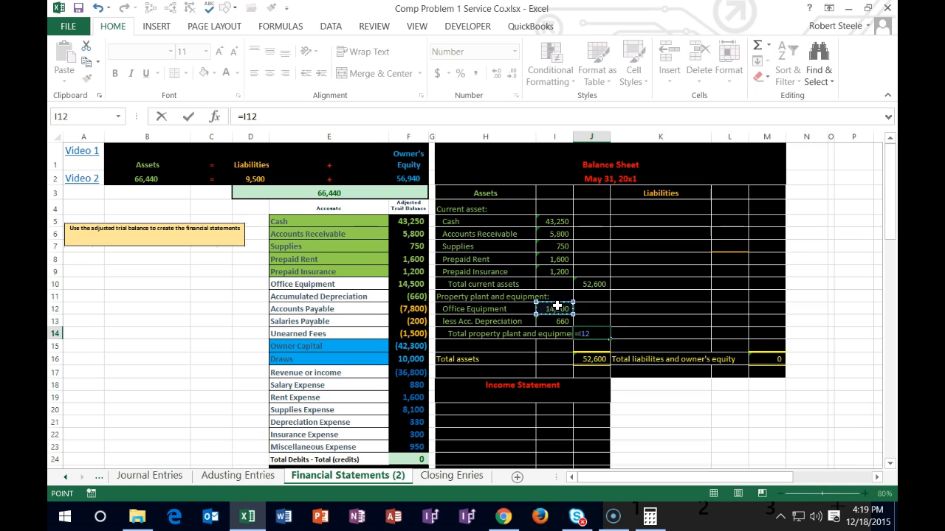
{"action": "type", "text": "-"}
{"action": "left_click", "coordinate": [555, 321]}
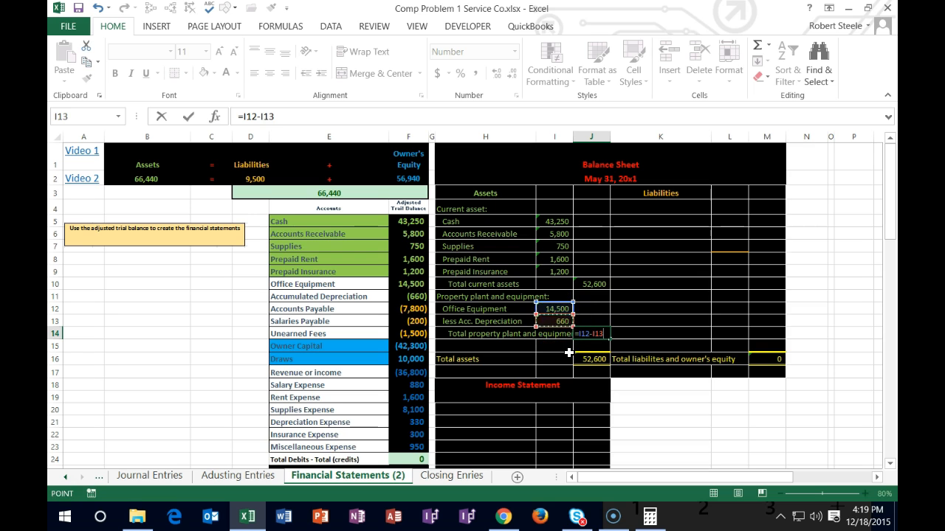
{"action": "key", "text": "Return"}
{"action": "left_click", "coordinate": [579, 335]}
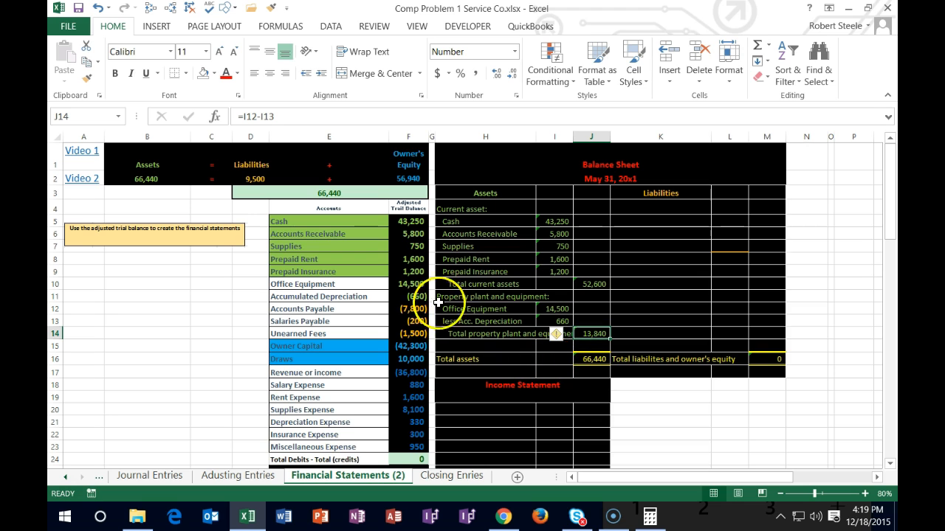
{"action": "left_click", "coordinate": [413, 290]}
{"action": "left_click_drag", "start_coordinate": [412, 290], "coordinate": [412, 298]}
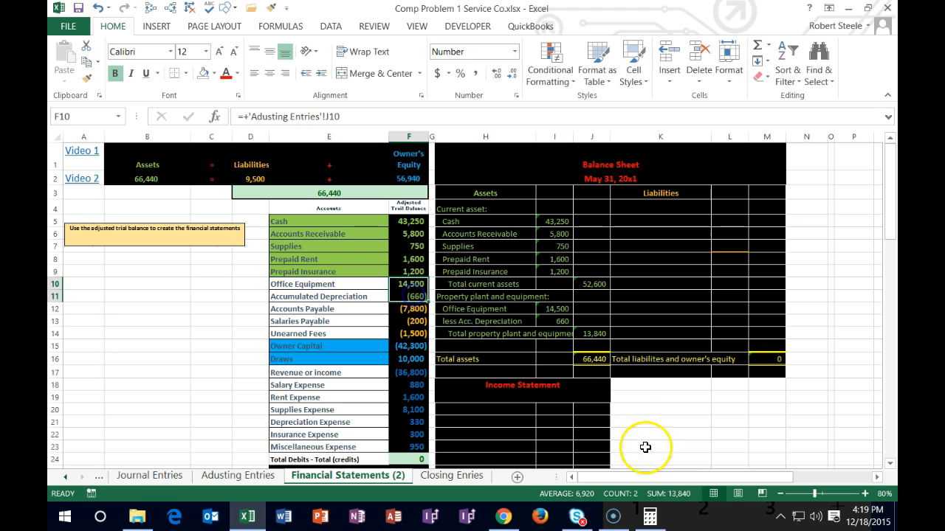
Fill the Office Equipment and Accumulated Depreciation account names in E10:E11 with the same green as the assets above.
{"action": "left_click_drag", "start_coordinate": [331, 287], "coordinate": [331, 294]}
{"action": "right_click", "coordinate": [332, 295]}
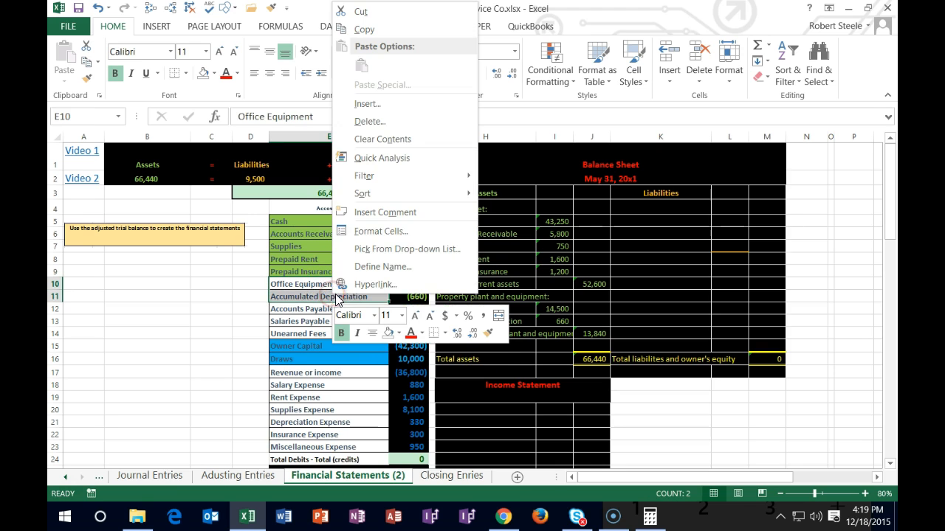
{"action": "left_click", "coordinate": [399, 336]}
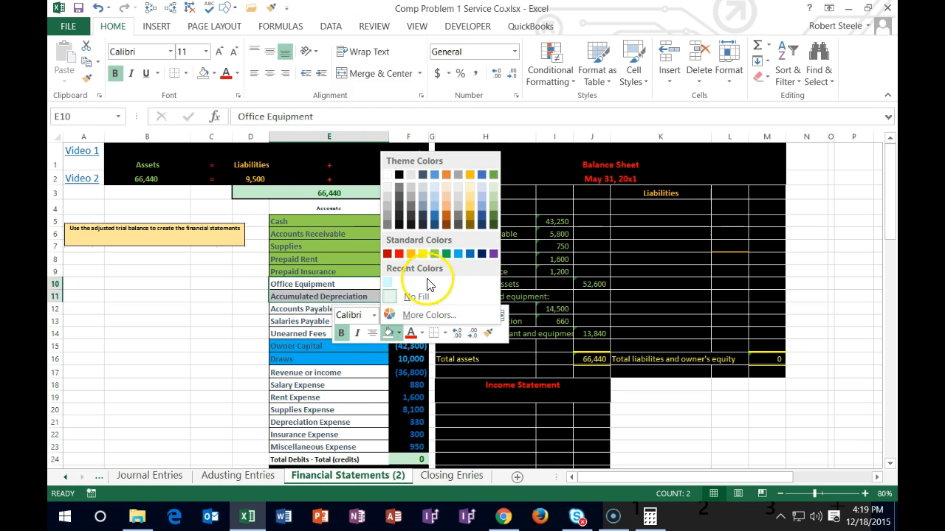
{"action": "left_click", "coordinate": [432, 255]}
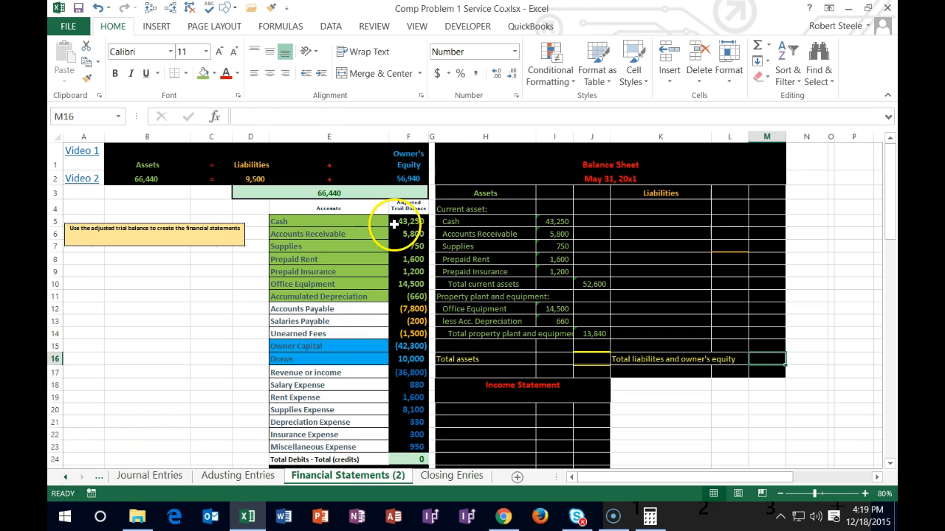
Calculate total assets in J16 by summing the current asset and property subtotals with =SUM(J10:J14).
{"action": "left_click_drag", "start_coordinate": [393, 223], "coordinate": [404, 299]}
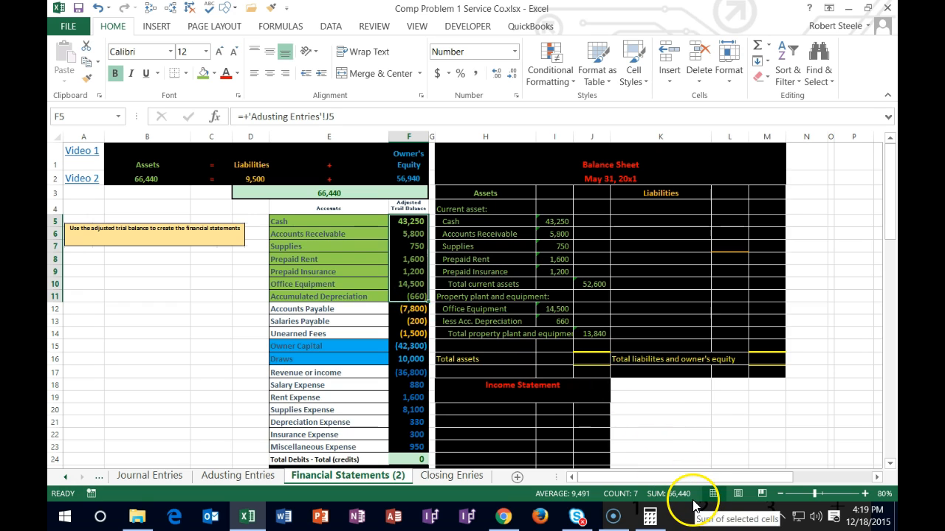
{"action": "left_click", "coordinate": [603, 358]}
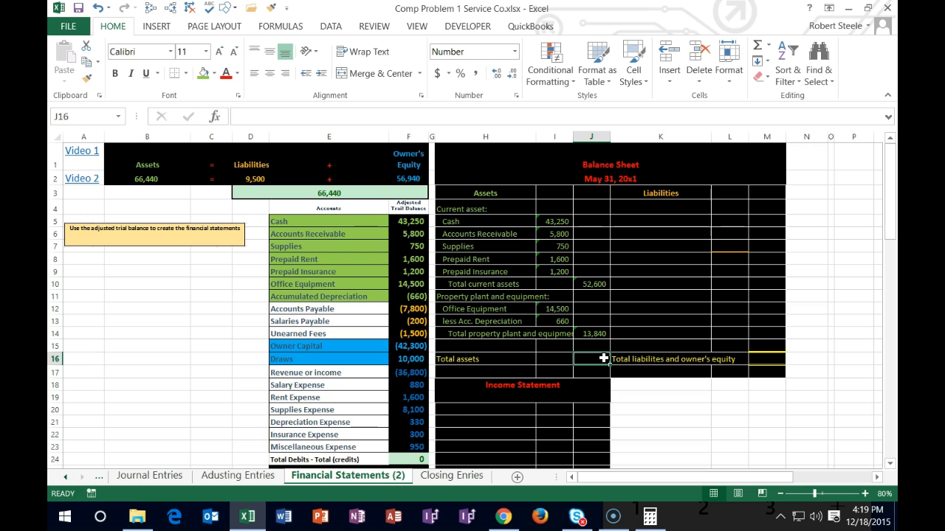
{"action": "left_click", "coordinate": [592, 284]}
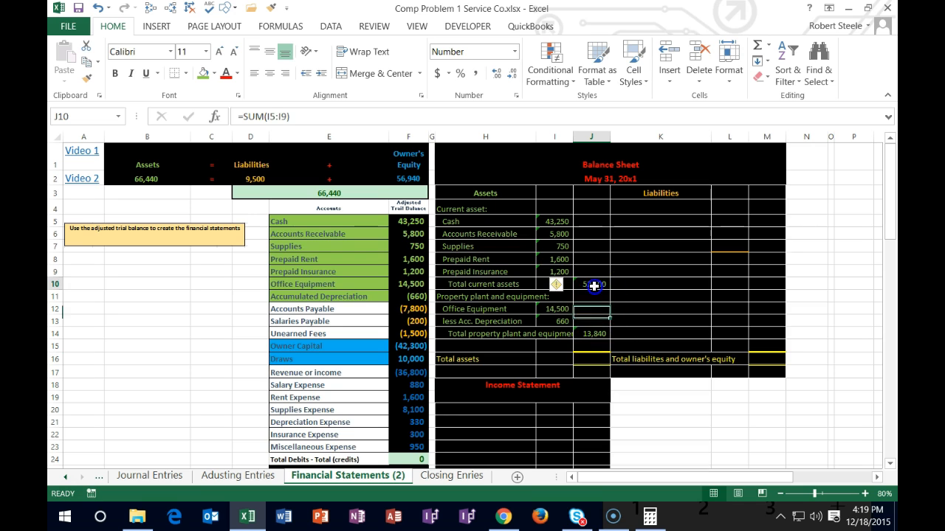
{"action": "left_click", "coordinate": [595, 333]}
{"action": "left_click", "coordinate": [595, 358]}
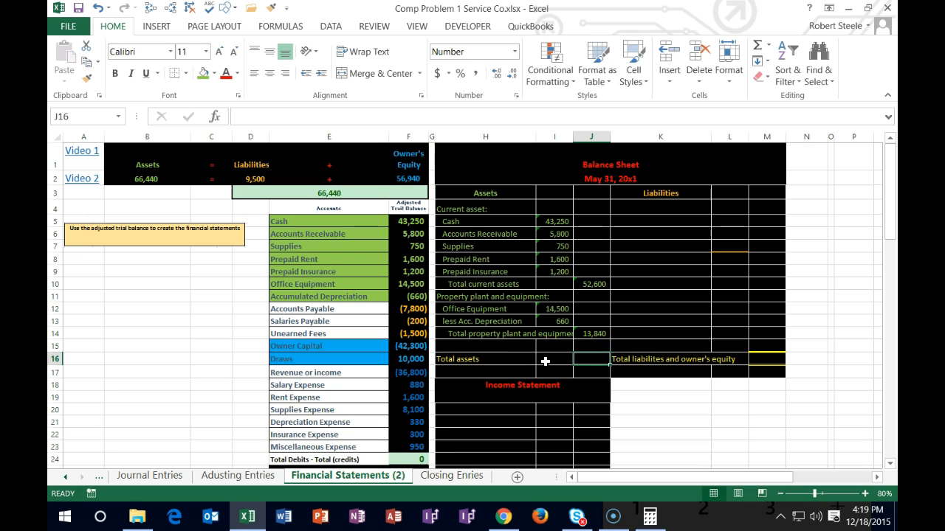
{"action": "type", "text": "sum"}
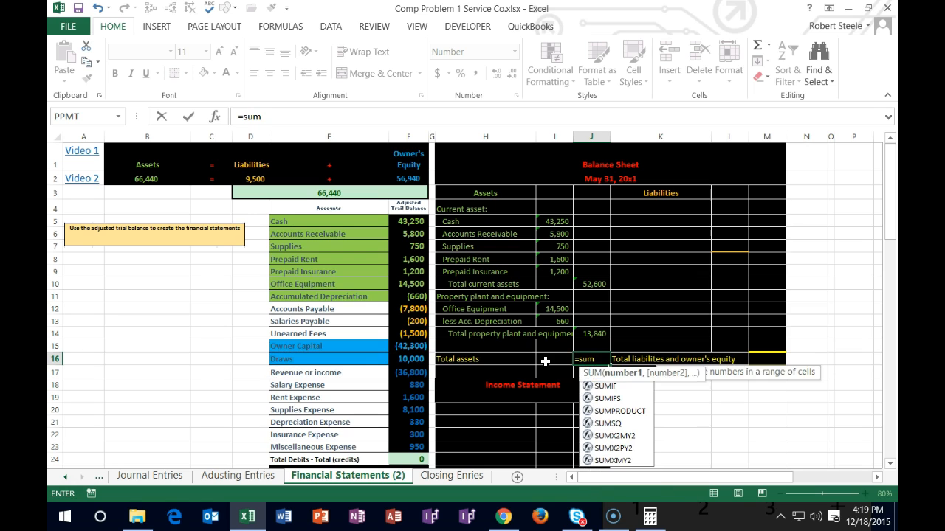
{"action": "type", "text": "("}
{"action": "left_click", "coordinate": [592, 283]}
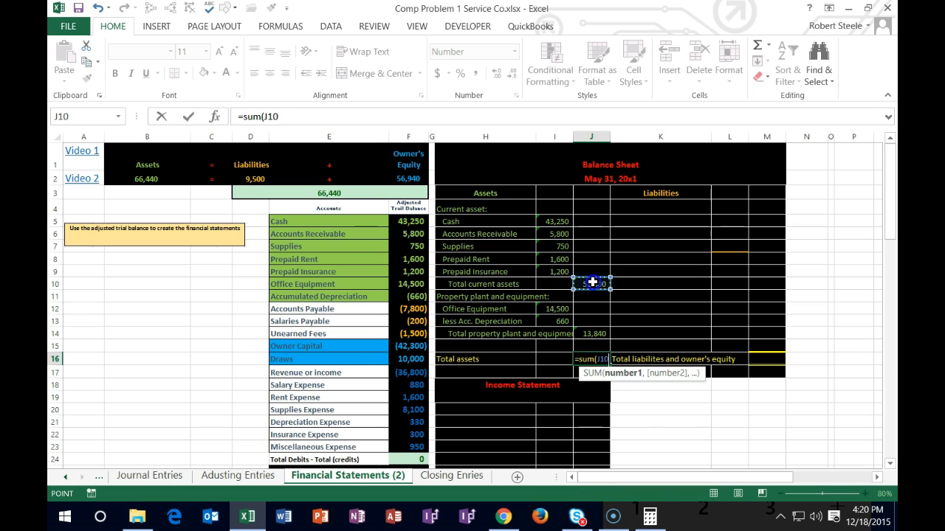
{"action": "left_click_drag", "start_coordinate": [592, 282], "coordinate": [604, 326]}
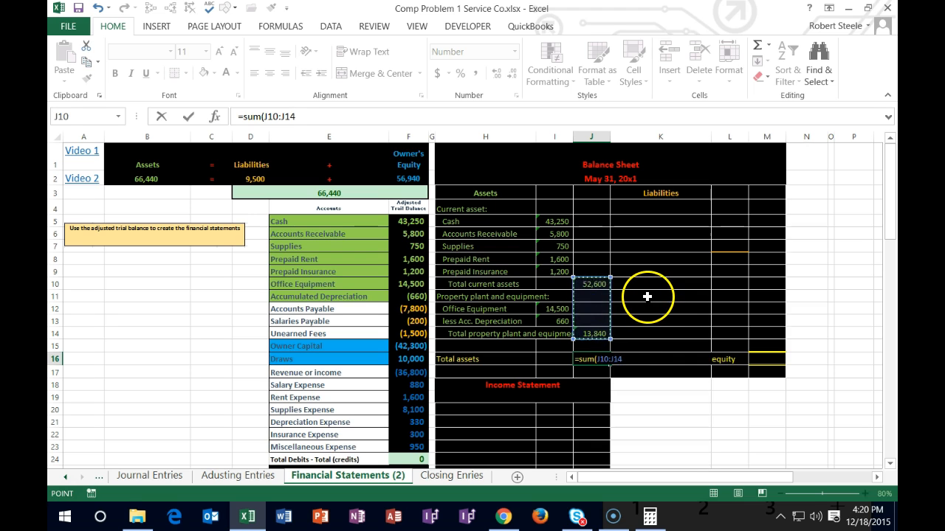
{"action": "key", "text": "Return"}
Switch to Calculator, add 52600 and 13840 to verify total assets, and return to the workbook.
{"action": "left_click", "coordinate": [650, 516]}
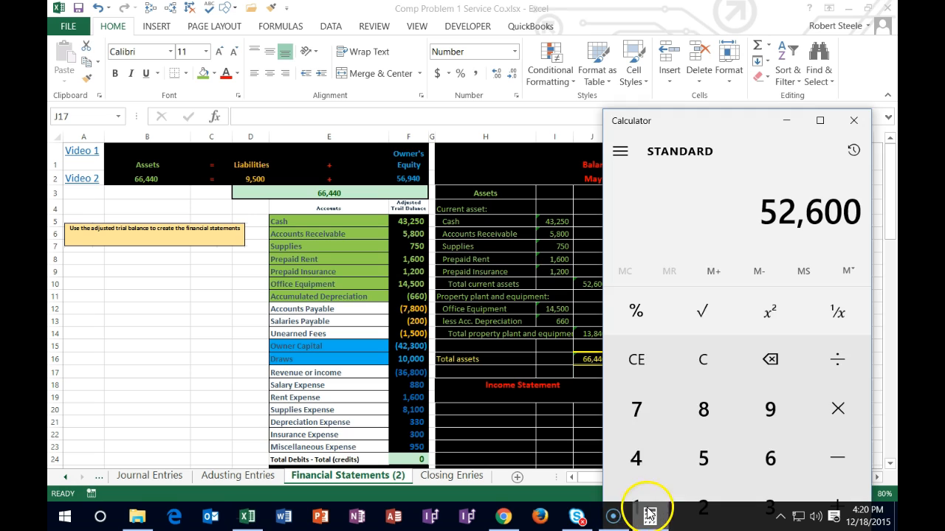
{"action": "left_click_drag", "start_coordinate": [724, 126], "coordinate": [737, 123]}
{"action": "left_click", "coordinate": [712, 358]}
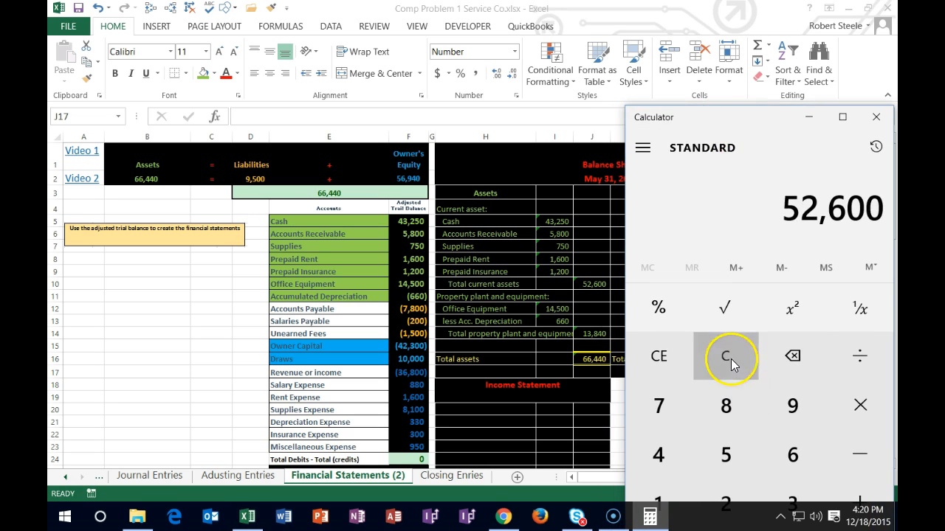
{"action": "type", "text": "52600 + 13,840"}
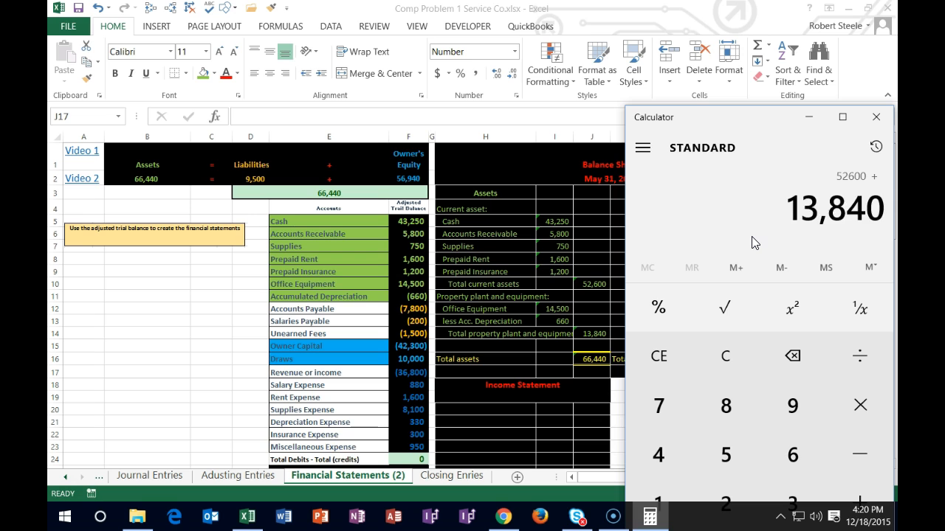
{"action": "key", "text": "Return"}
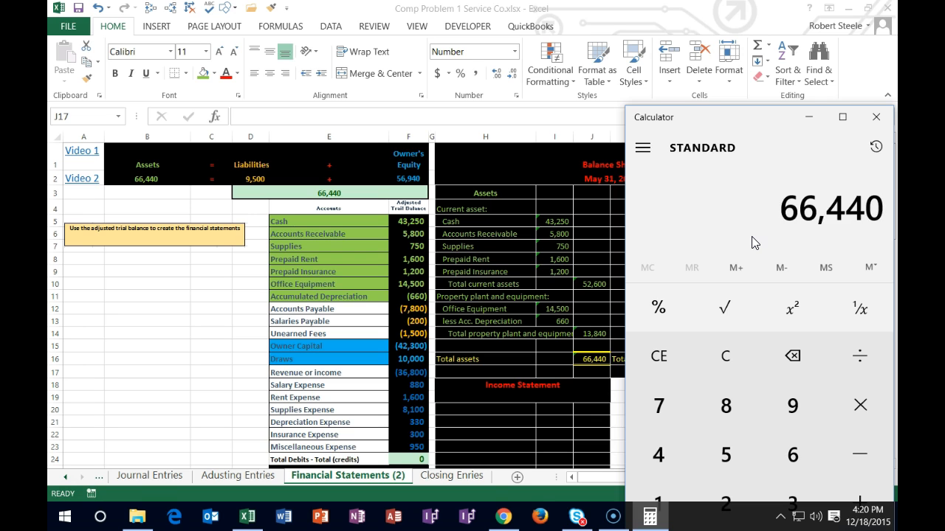
{"action": "left_click", "coordinate": [580, 369]}
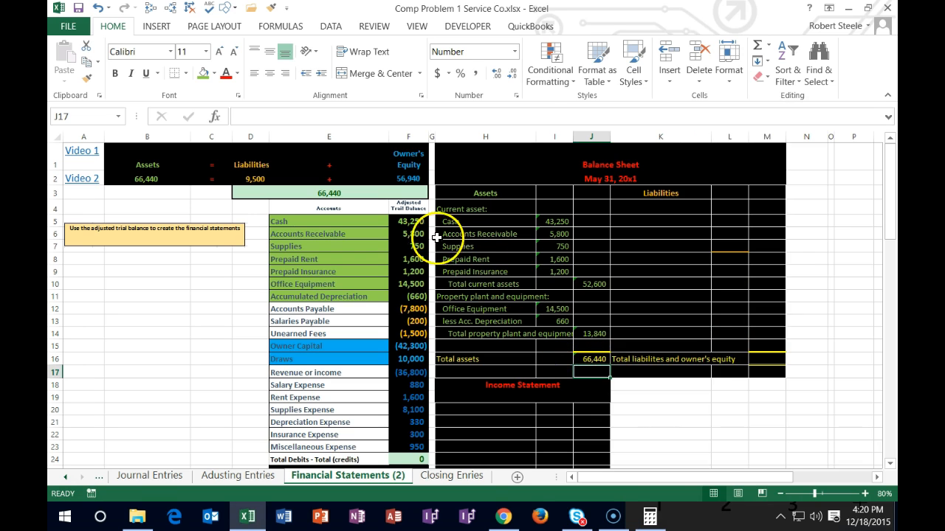
Check the sum of the trial balance asset amounts in F5:F11 and examine the accumulated depreciation in F11.
{"action": "left_click_drag", "start_coordinate": [413, 222], "coordinate": [413, 296]}
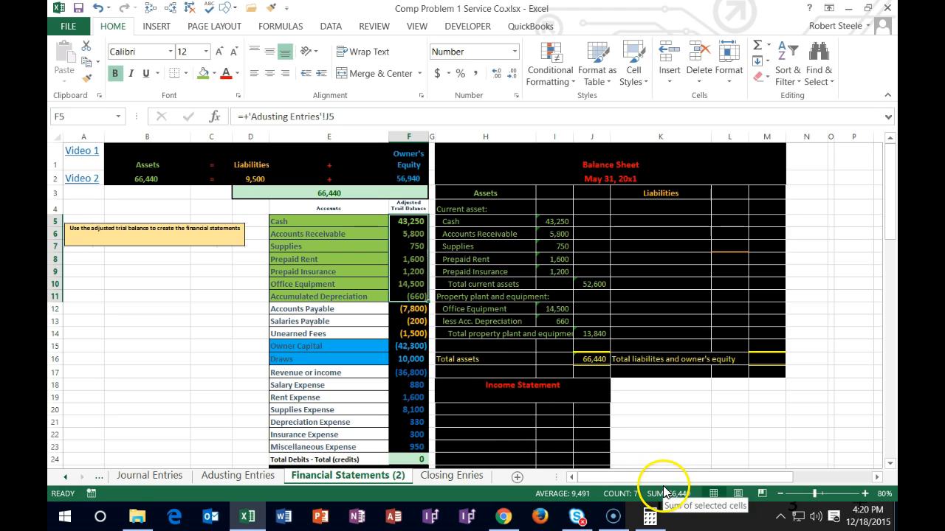
{"action": "left_click", "coordinate": [417, 296]}
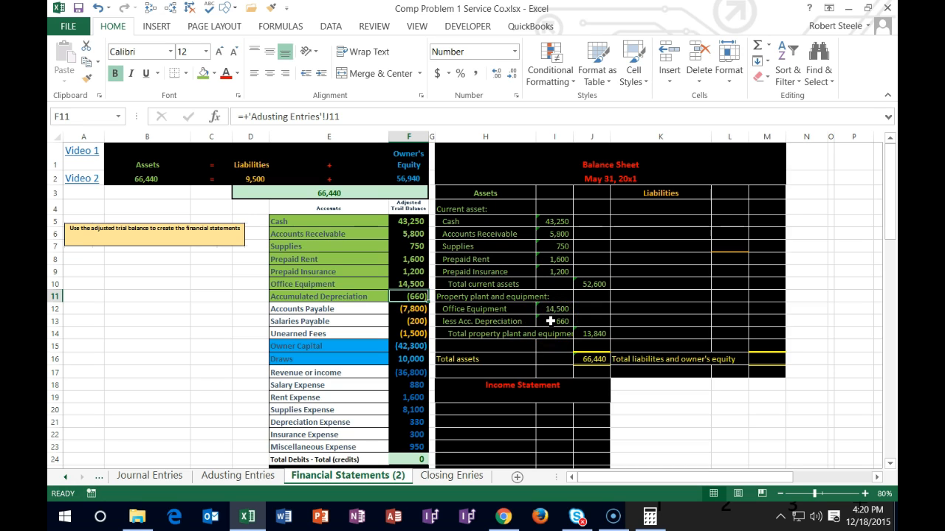
{"action": "key", "text": "Right"}
{"action": "key", "text": "Right"}
{"action": "key", "text": "Right"}
{"action": "key", "text": "Right"}
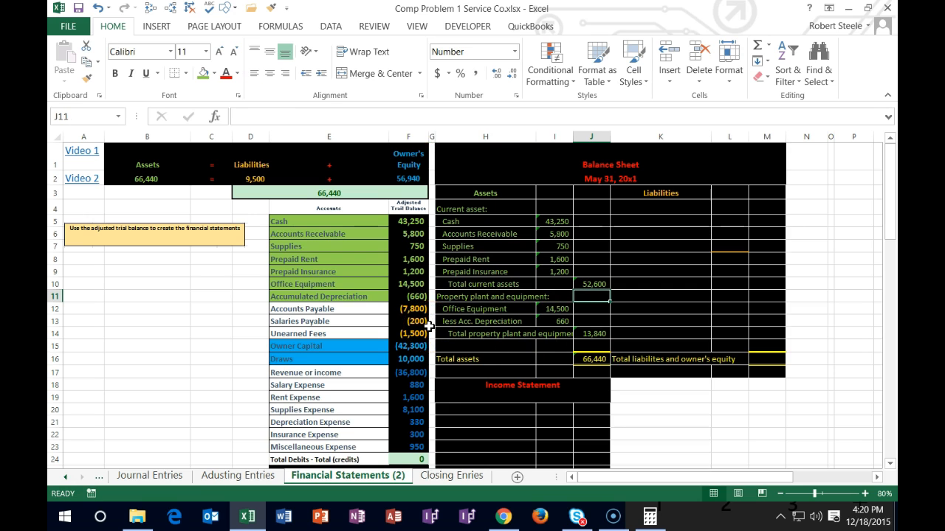
Enter the heading "Current liabilities:" in K4 under Liabilities on the balance sheet.
{"action": "left_click_drag", "start_coordinate": [343, 310], "coordinate": [339, 332]}
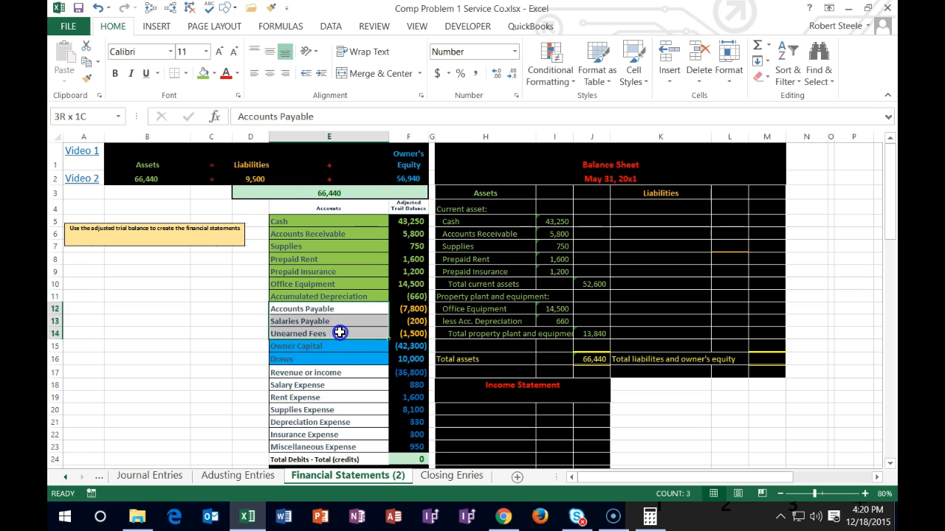
{"action": "left_click", "coordinate": [634, 209]}
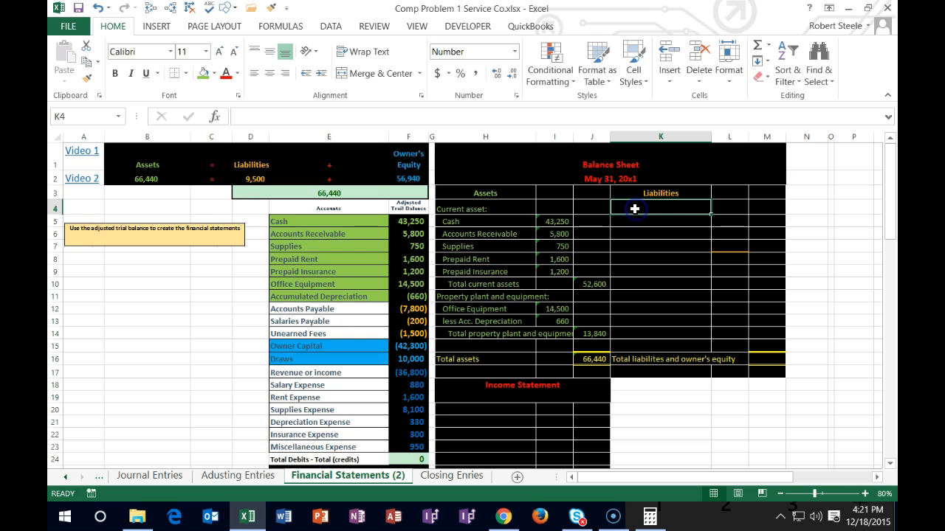
{"action": "type", "text": "Current liabilit"}
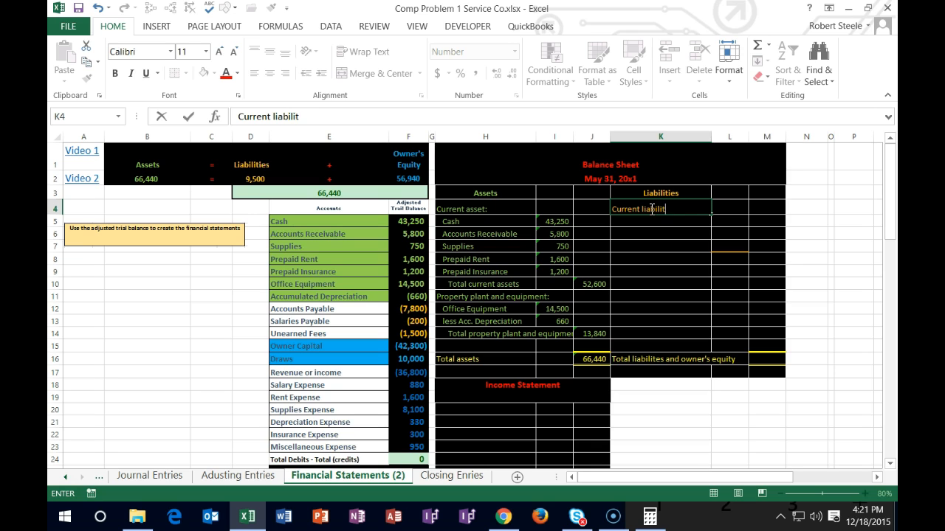
{"action": "type", "text": "ies:"}
{"action": "key", "text": "Return"}
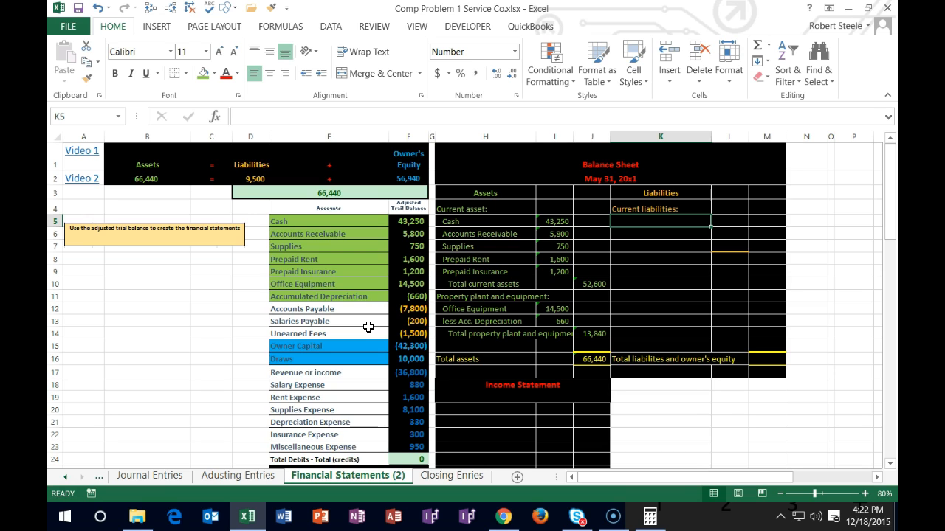
Copy the three liability account names from E12:E14 and paste them as values into K5:K7 under the current liabilities heading.
{"action": "left_click_drag", "start_coordinate": [358, 310], "coordinate": [356, 327]}
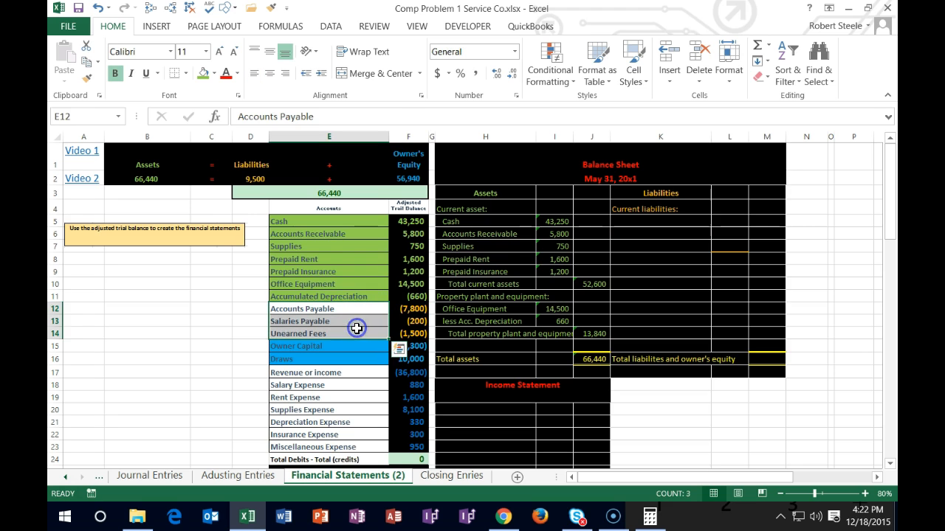
{"action": "right_click", "coordinate": [357, 327]}
{"action": "left_click", "coordinate": [389, 64]}
{"action": "left_click", "coordinate": [631, 218]}
{"action": "right_click", "coordinate": [631, 219]}
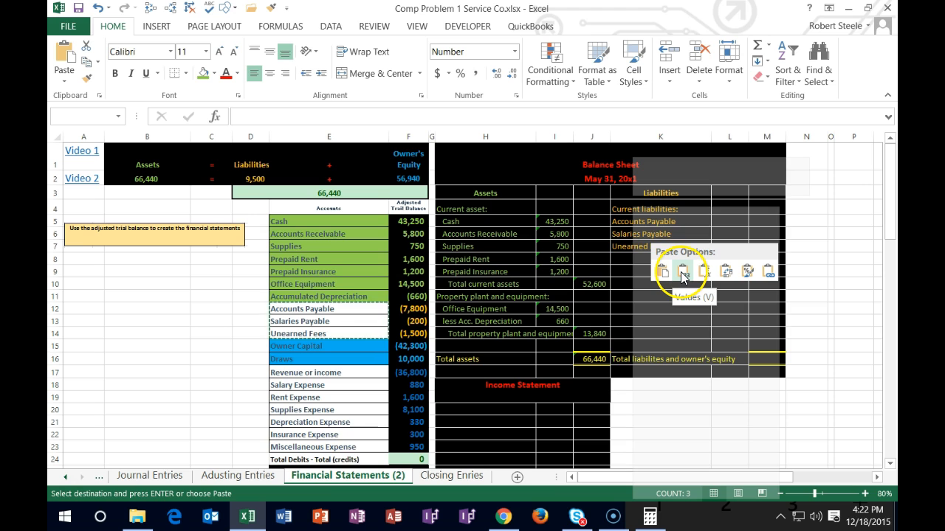
{"action": "left_click", "coordinate": [682, 274]}
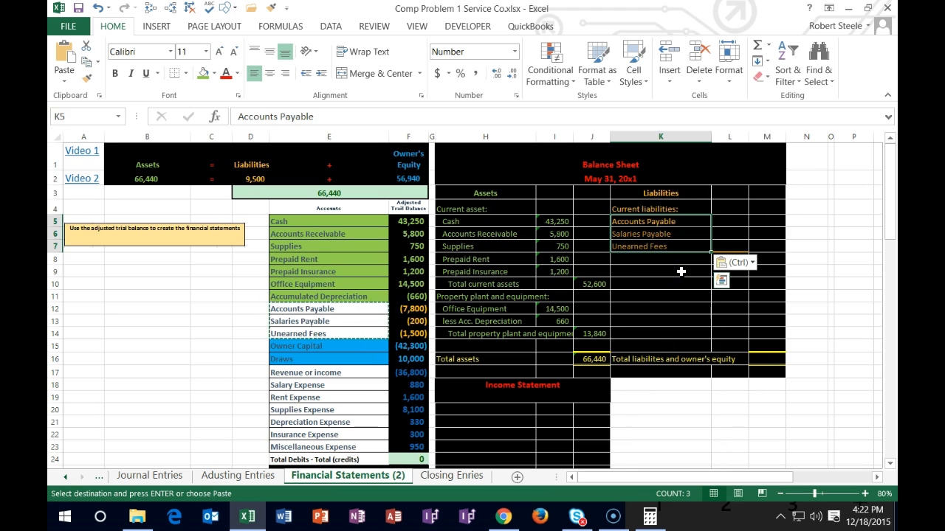